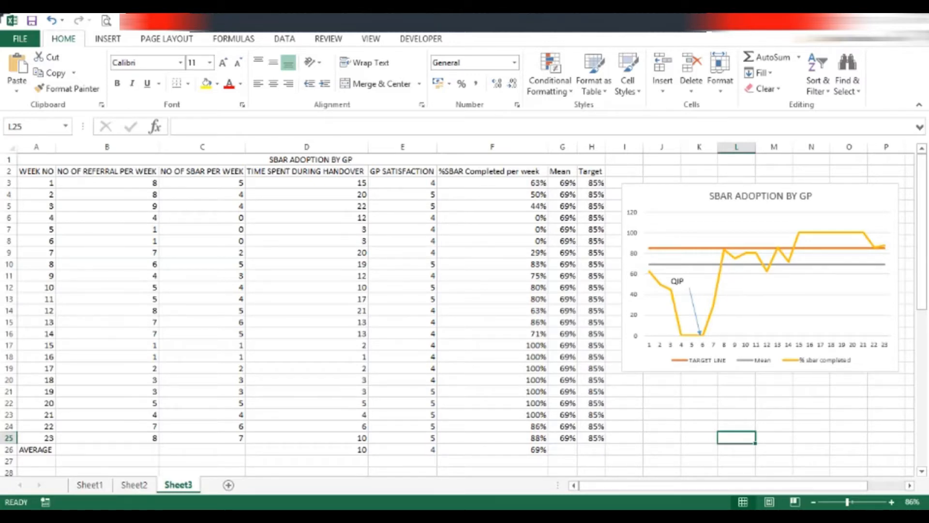
mouse_move(659, 265)
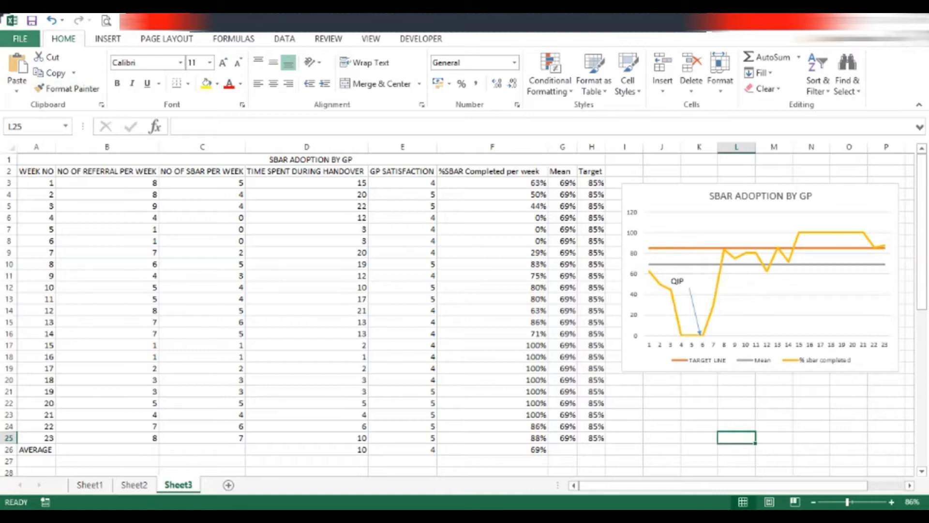
click(20, 39)
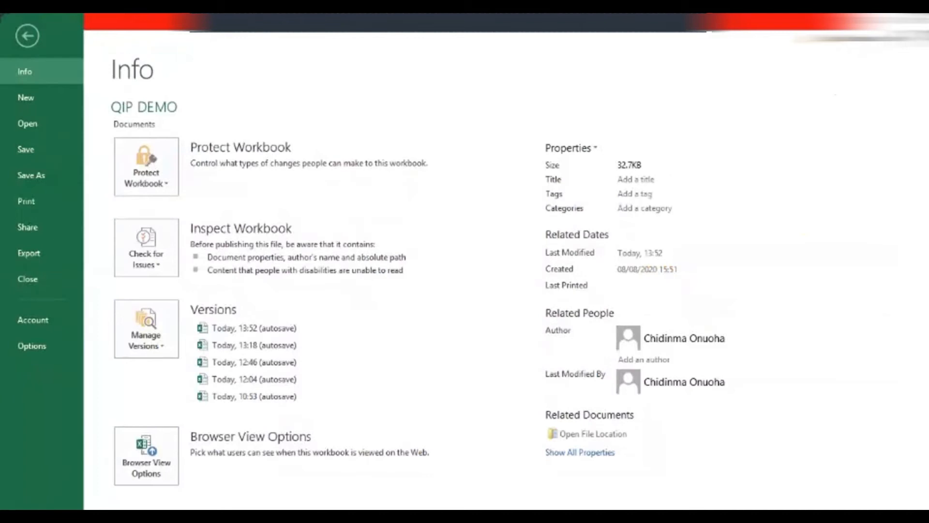
click(25, 97)
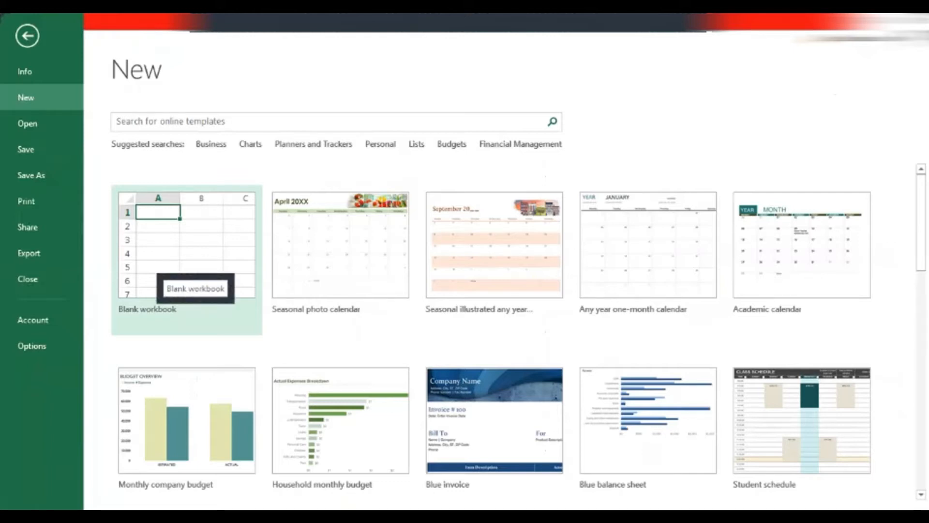
click(27, 36)
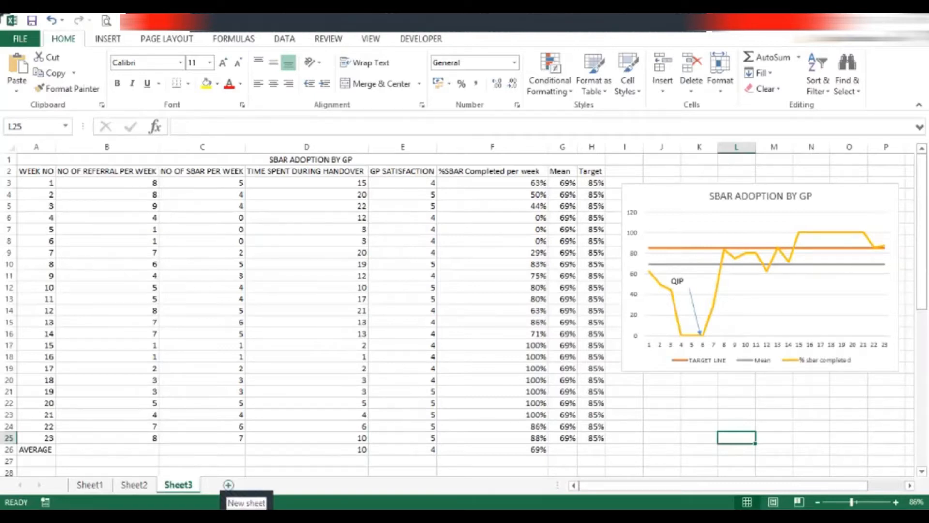
Add a new blank worksheet after Sheet3
click(228, 484)
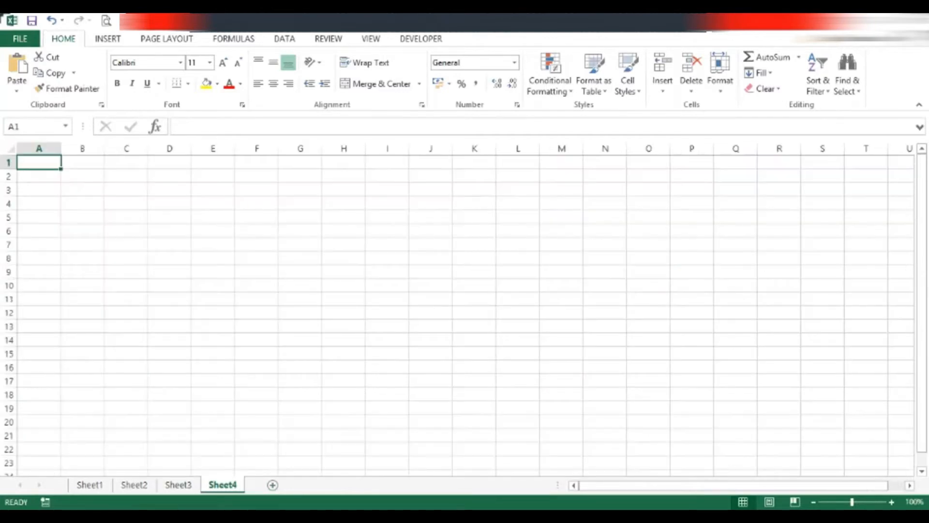
key(shift+space)
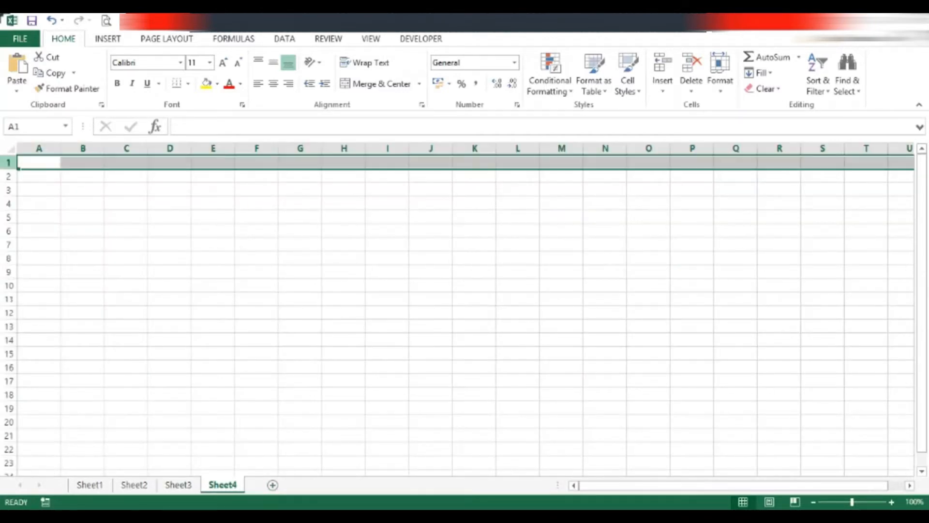
click(8, 176)
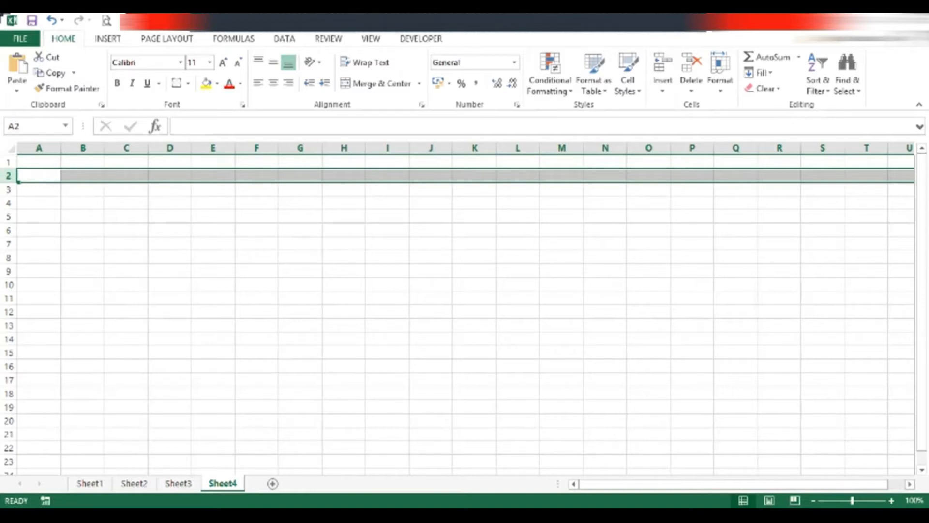
Enter the table title "SBAR ADOPTION BY GP" in cell A1 of the new sheet
double_click(39, 162)
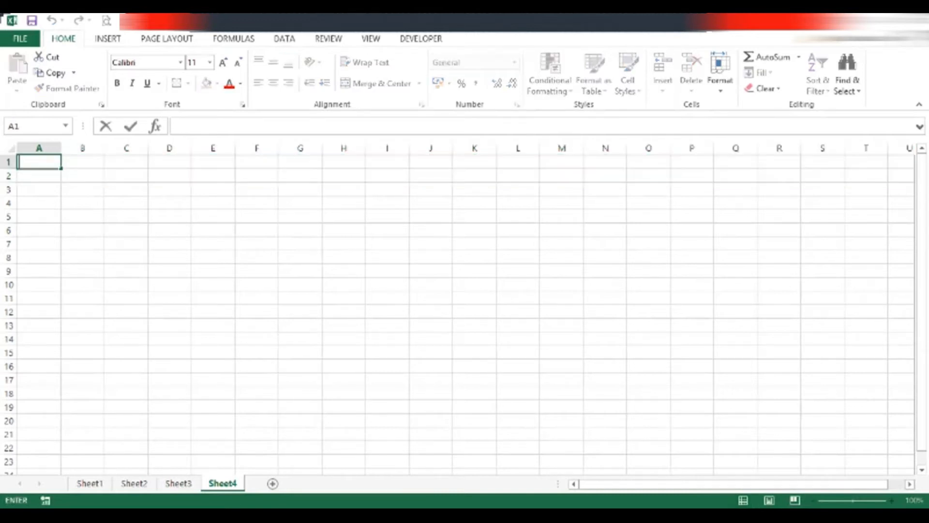
text(SBAR ADOPP)
key(BackSpace)
text(TION BY)
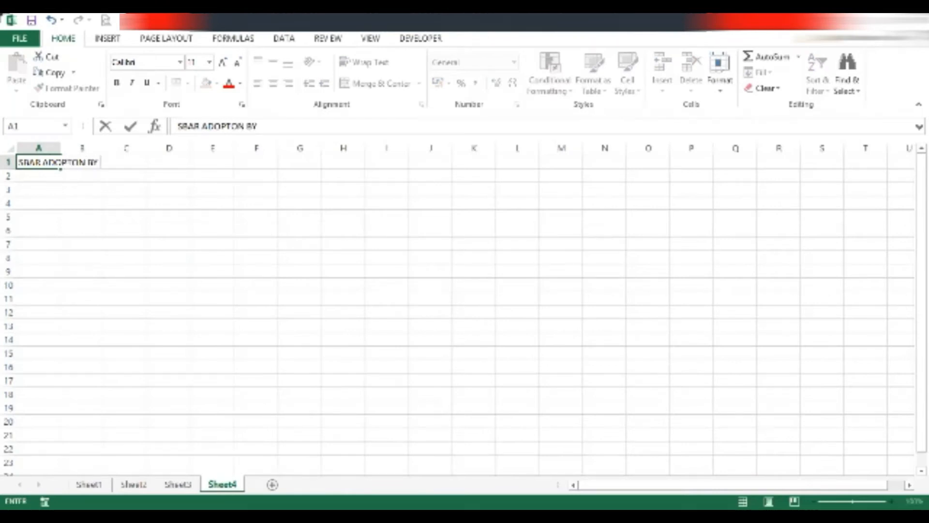
text( GP)
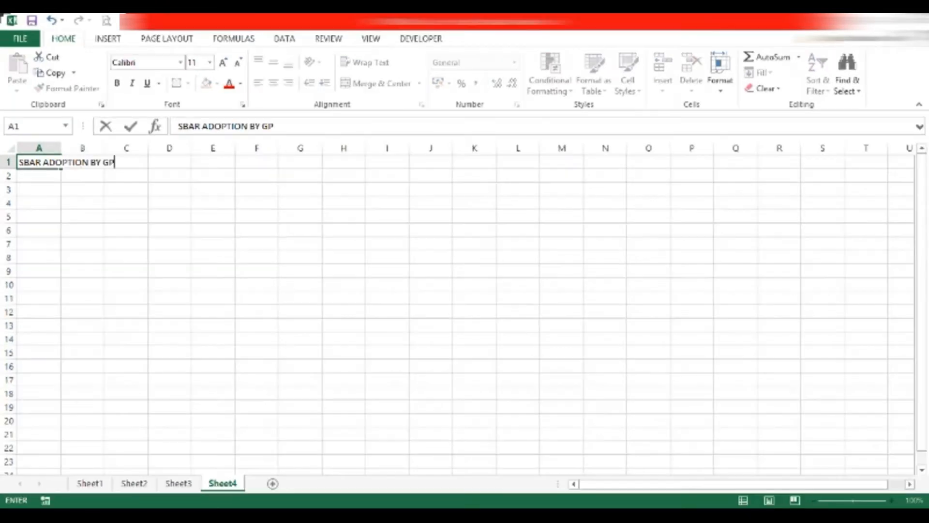
key(Return)
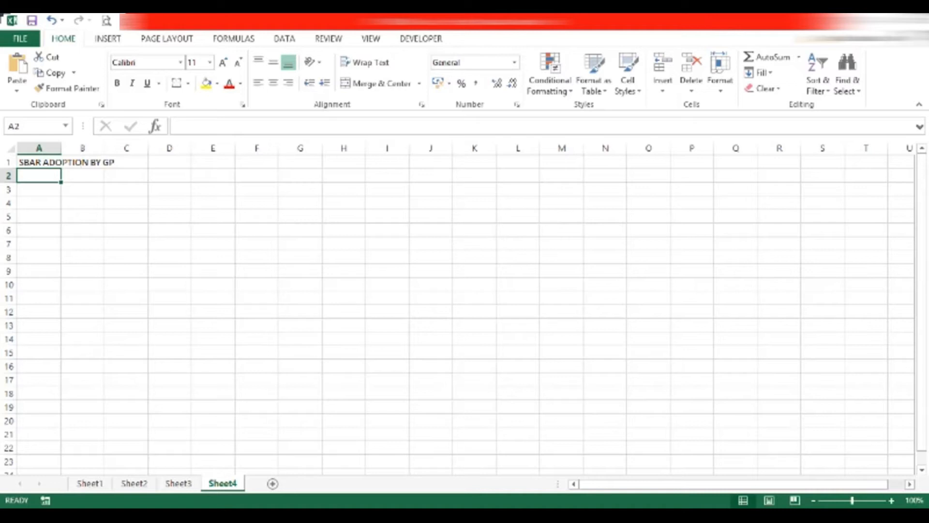
Enter "WEEK NO" in cell A2, and paste the copied header row, WEEK NO through Target, into A2:H2
text(WEEK NO)
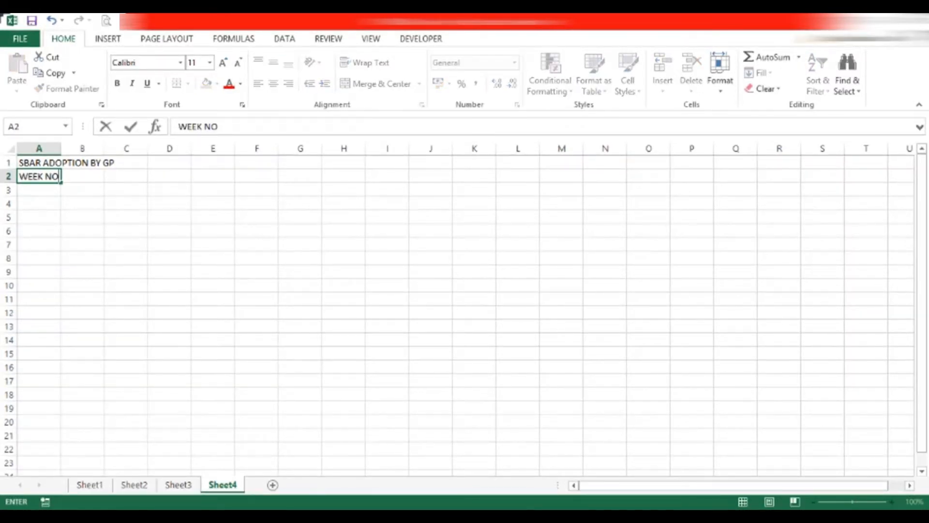
key(Tab)
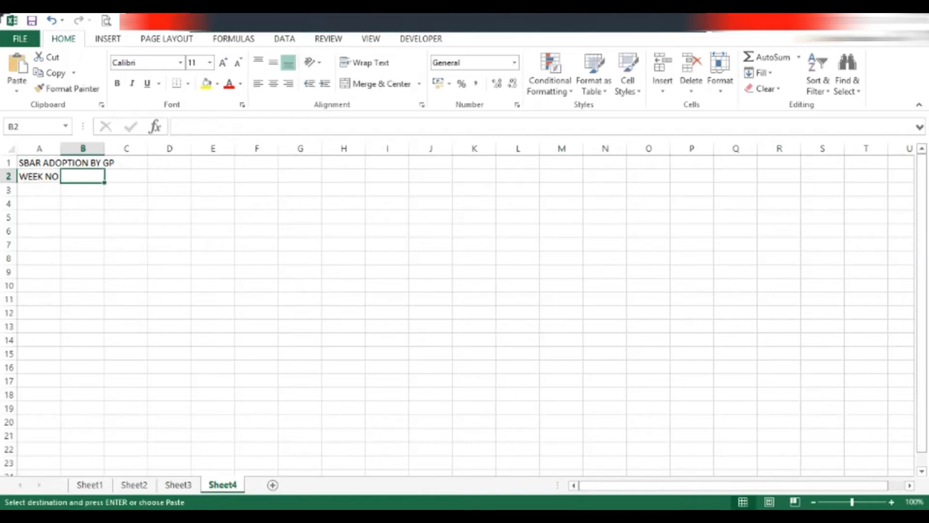
click(39, 177)
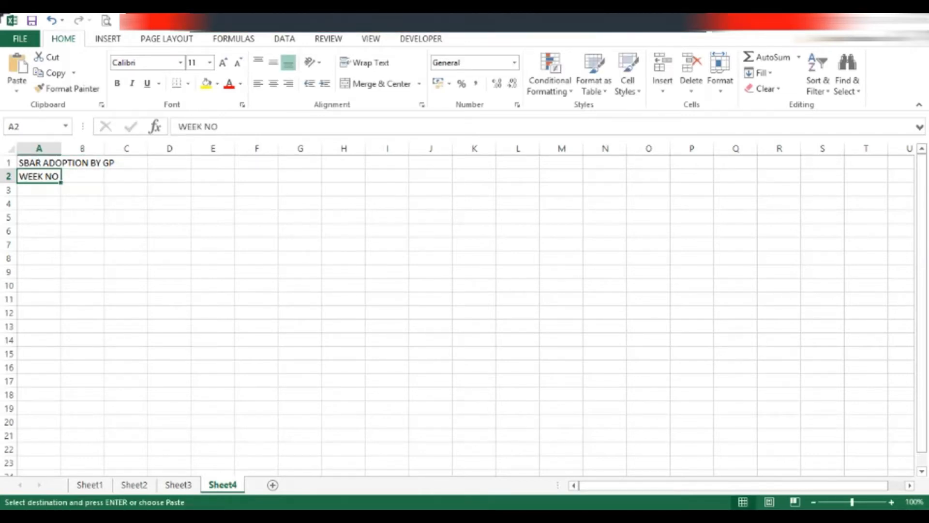
key(ctrl+v)
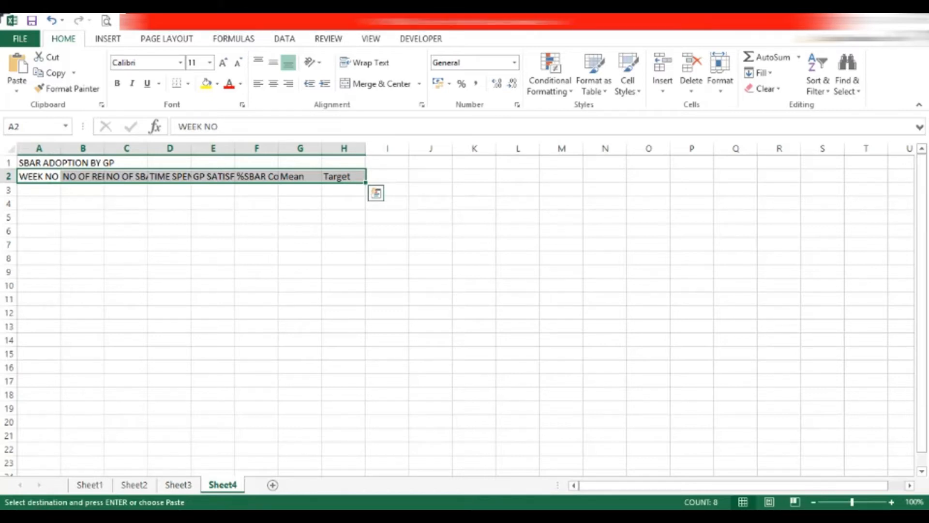
Autofit the widths of columns A to F and column H to their contents
double_click(60, 148)
double_click(163, 149)
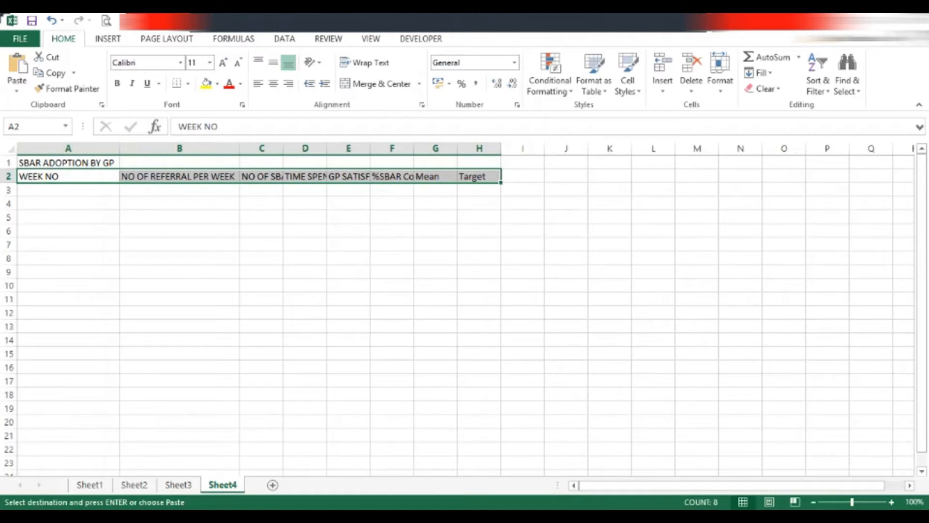
double_click(283, 149)
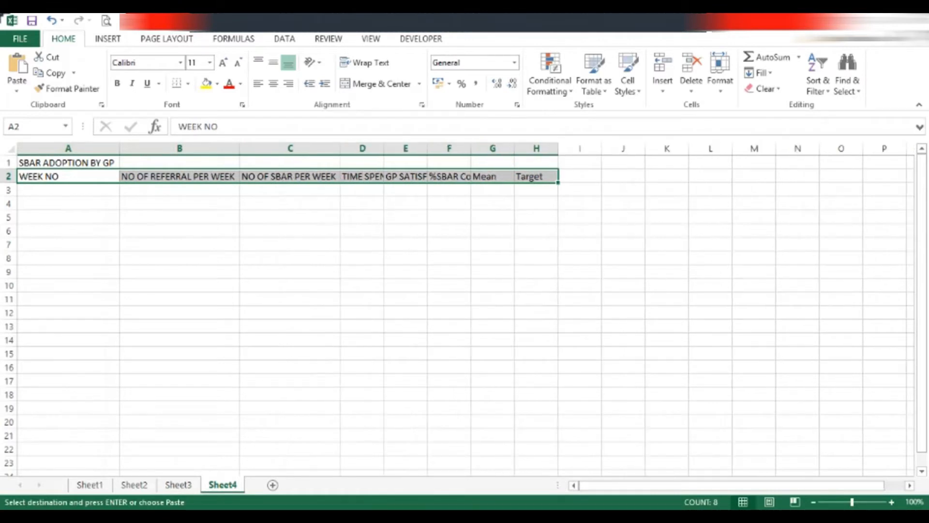
double_click(384, 149)
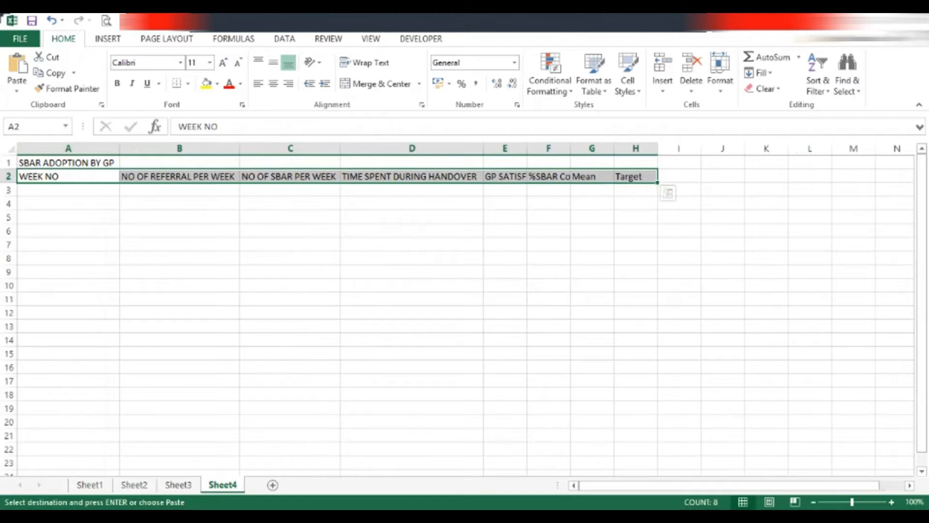
double_click(527, 148)
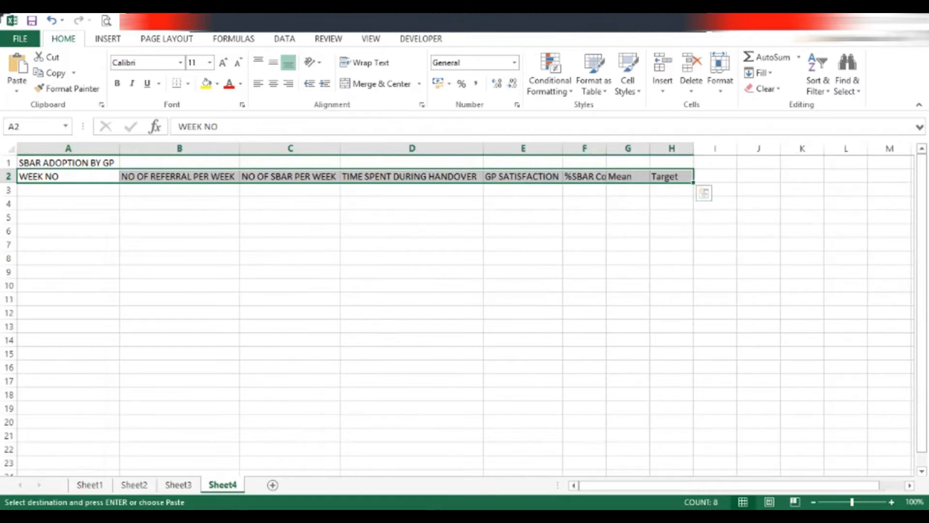
double_click(606, 149)
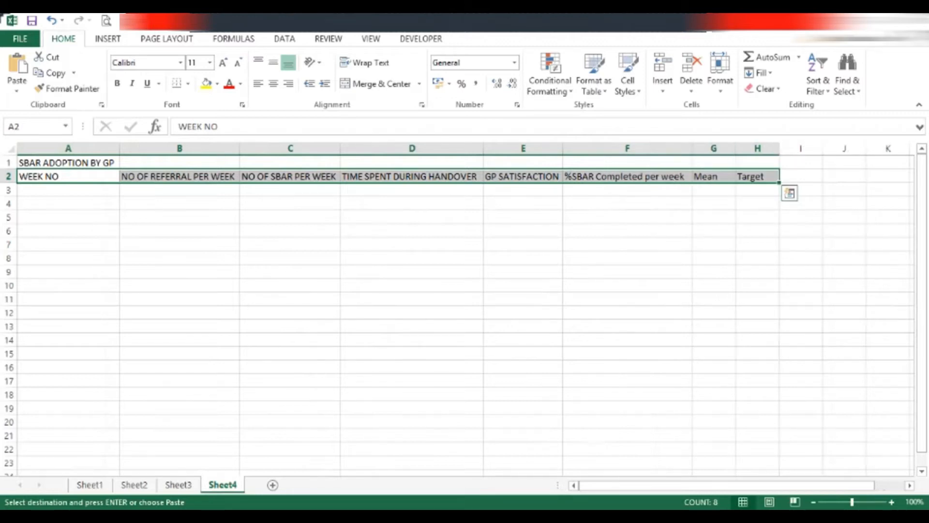
double_click(780, 149)
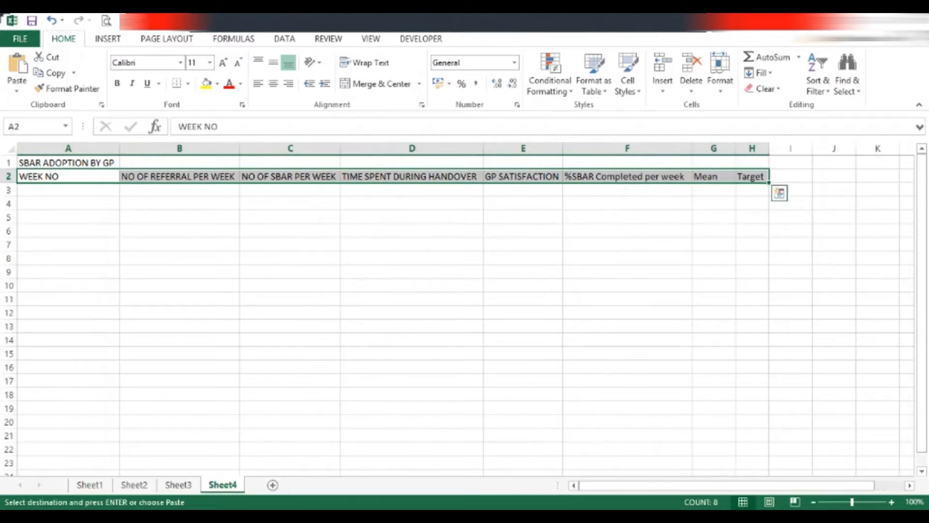
Merge and center the title "SBAR ADOPTION BY GP" across cells A1:H1
click(67, 162)
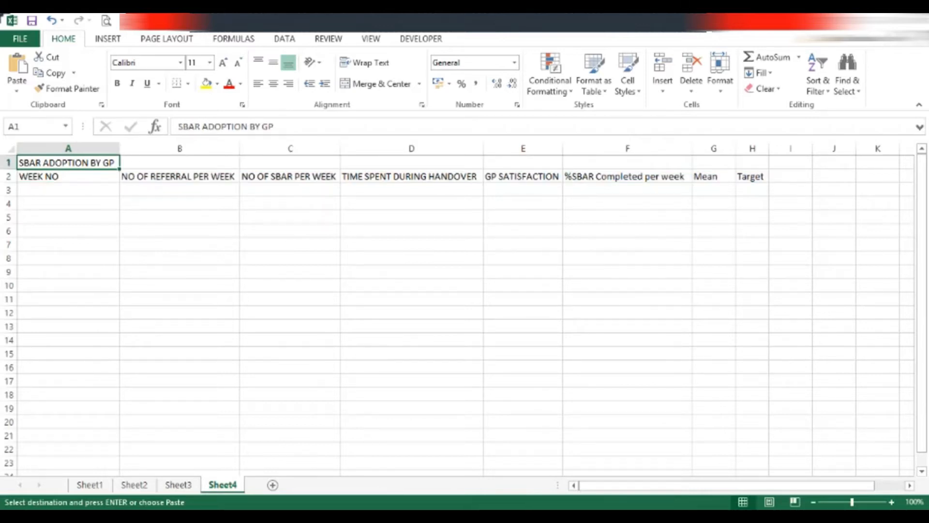
key(shift+Right)
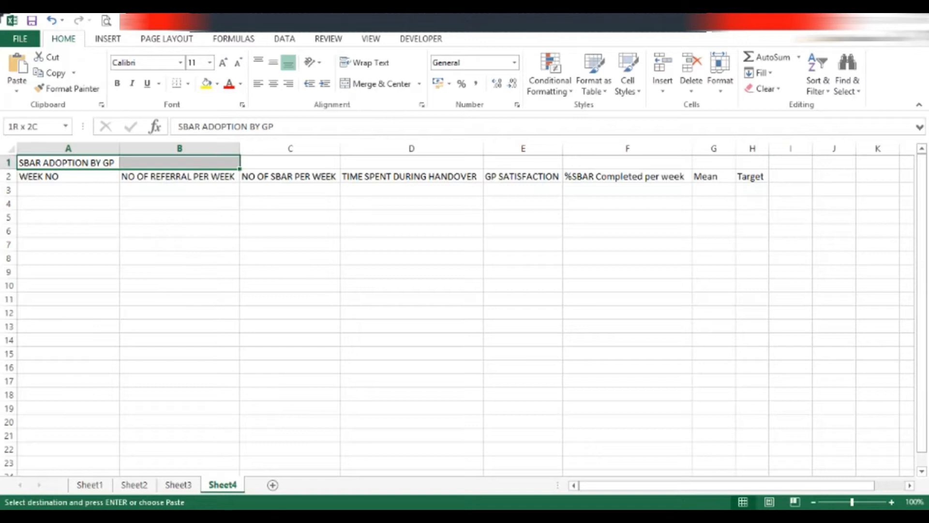
key(shift+Right)
key(shift+Right)
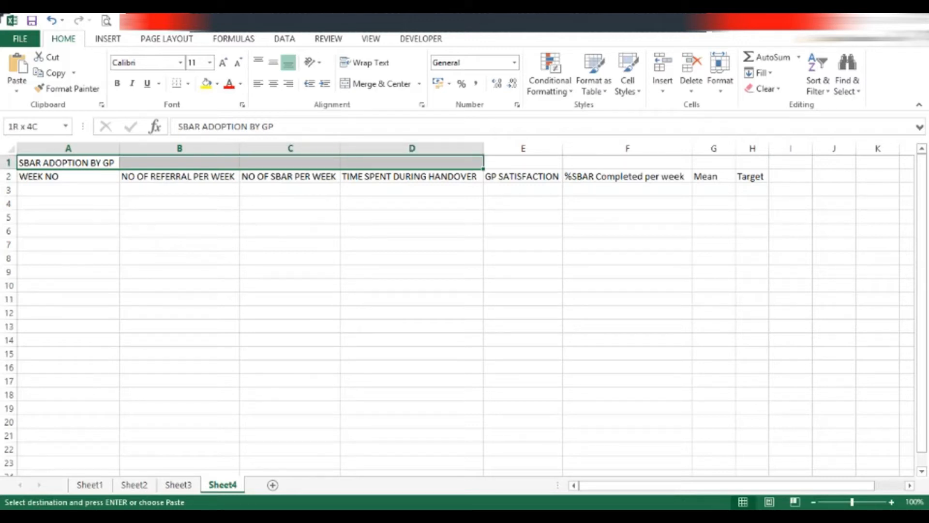
key(shift+Right)
key(shift+Right)
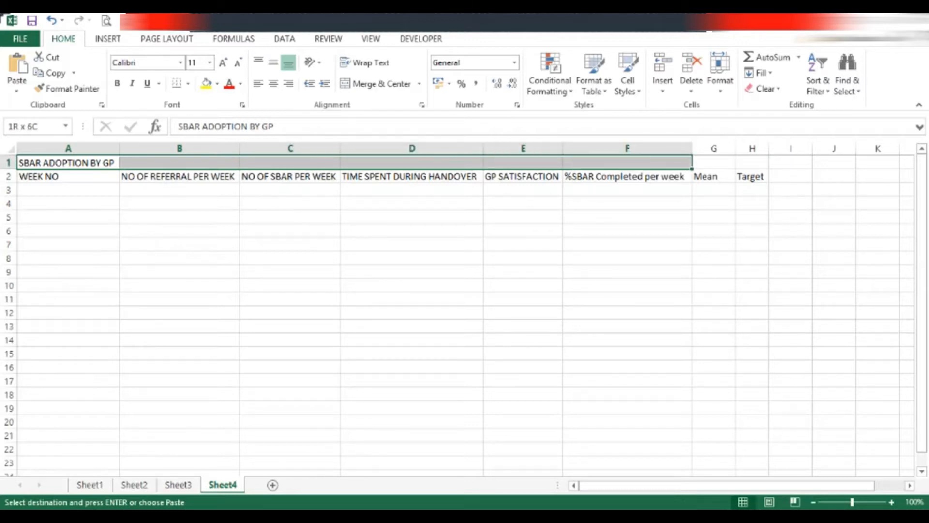
key(shift+Right)
key(shift+Right)
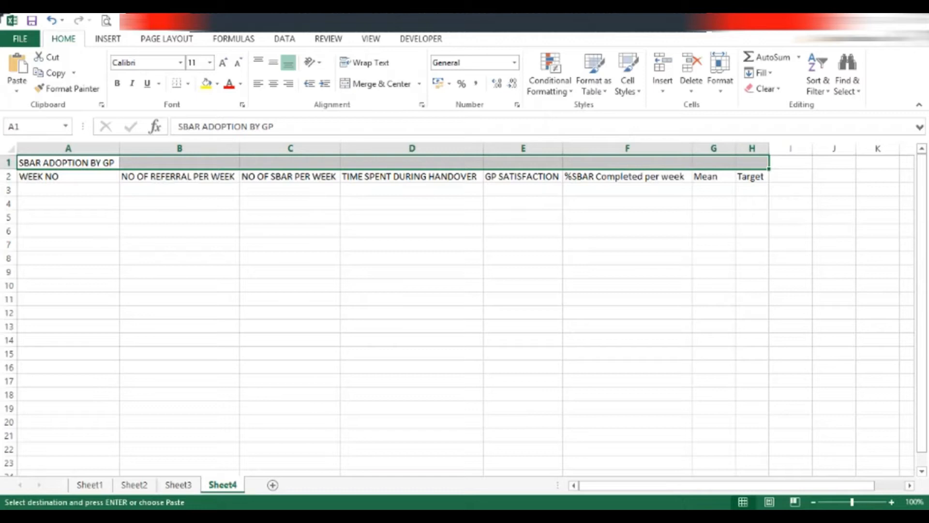
click(378, 84)
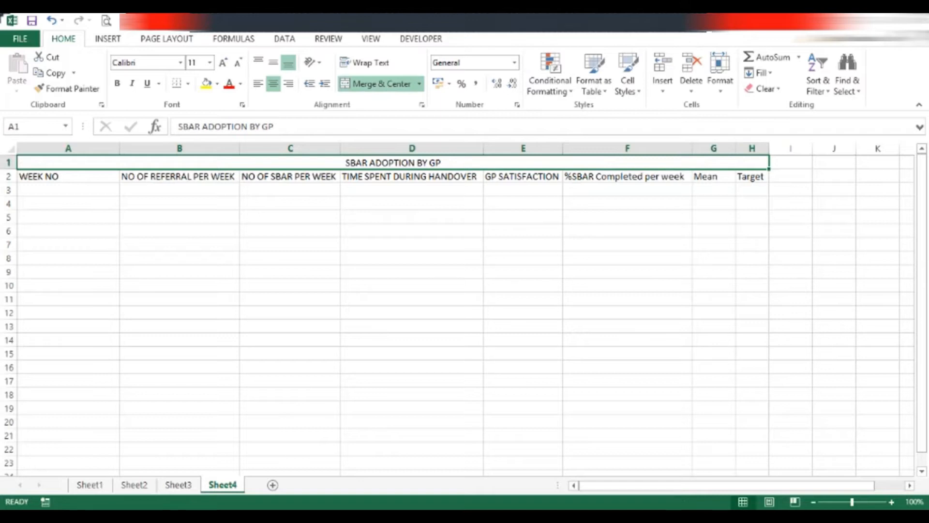
Make the merged title text "SBAR ADOPTION BY GP" bold
double_click(351, 163)
key(ctrl+a)
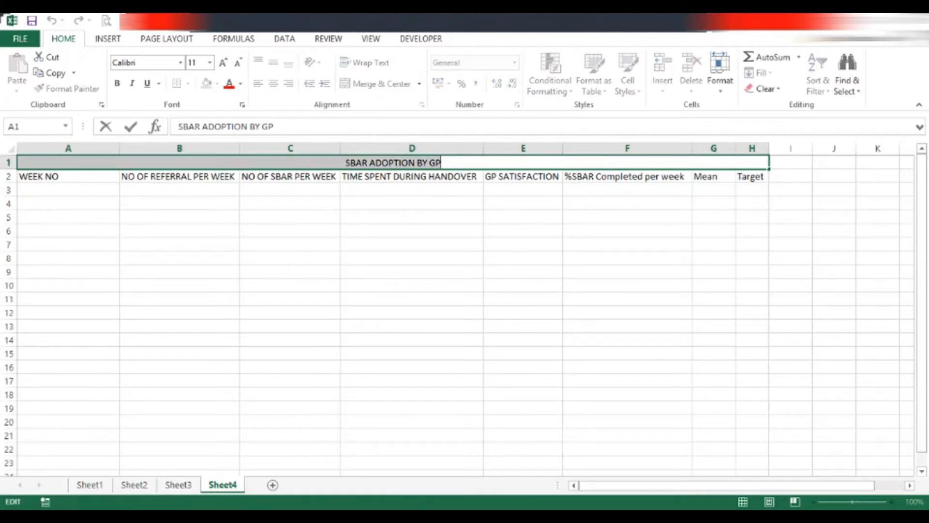
click(116, 83)
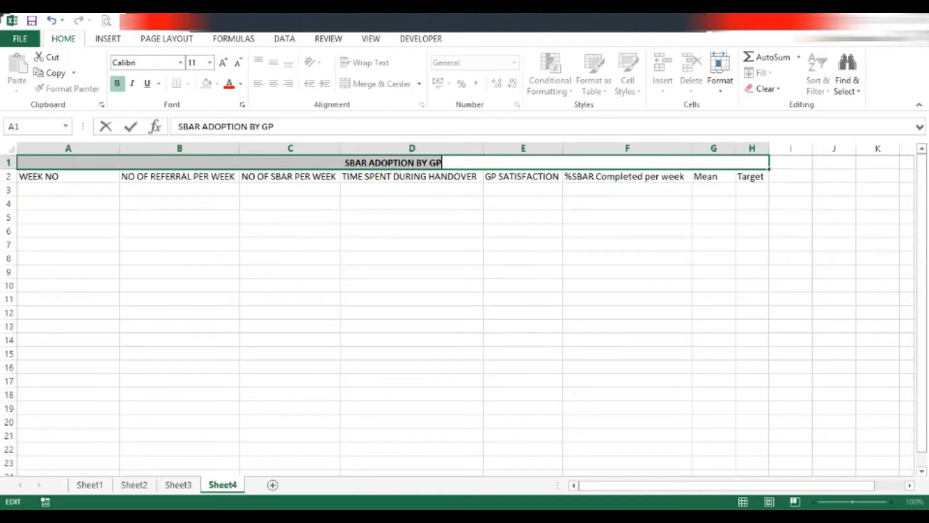
click(290, 217)
click(411, 176)
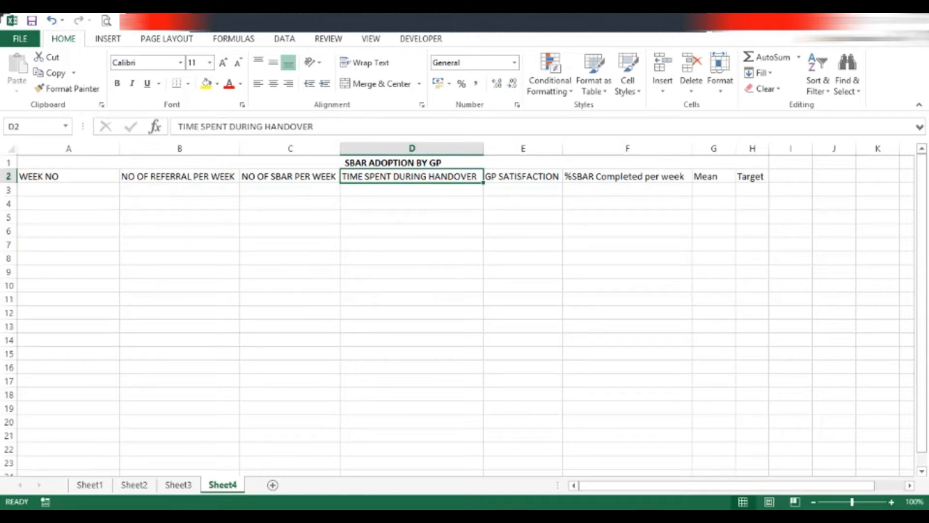
Enter the week numbers 1, 2 and 3 in cells A3 to A5 under WEEK NO
click(68, 190)
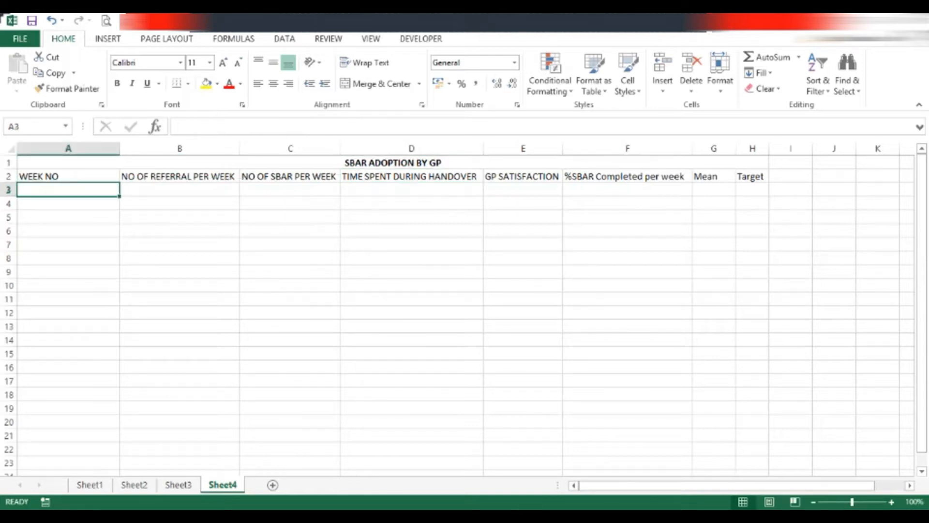
text(1)
key(Return)
text(2)
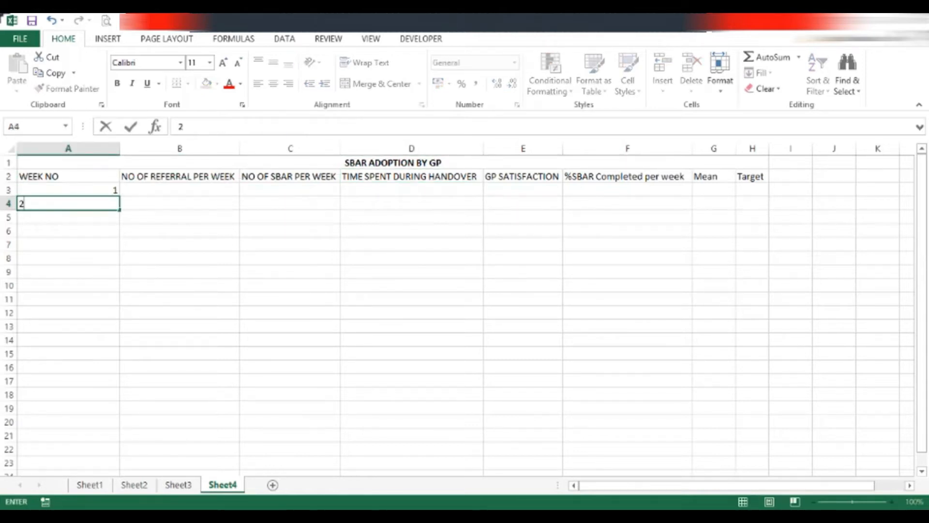
key(Return)
text(3)
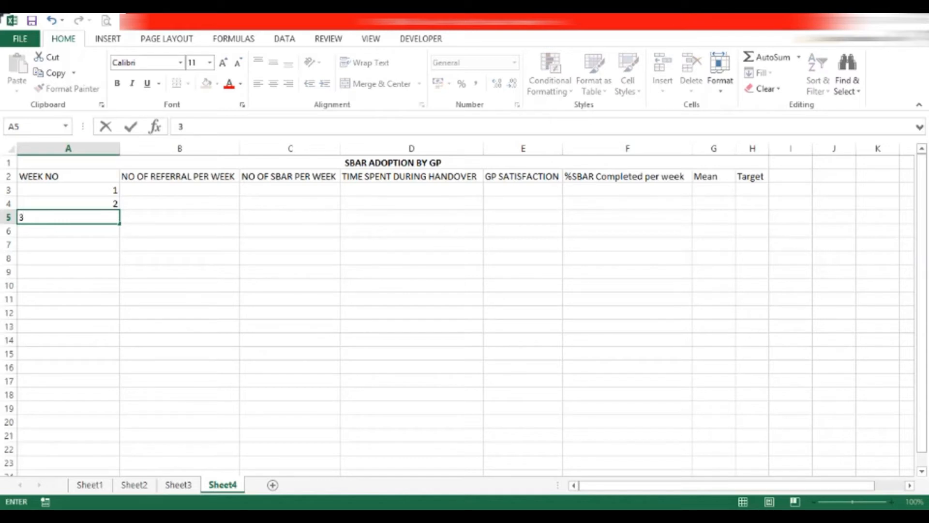
click(68, 189)
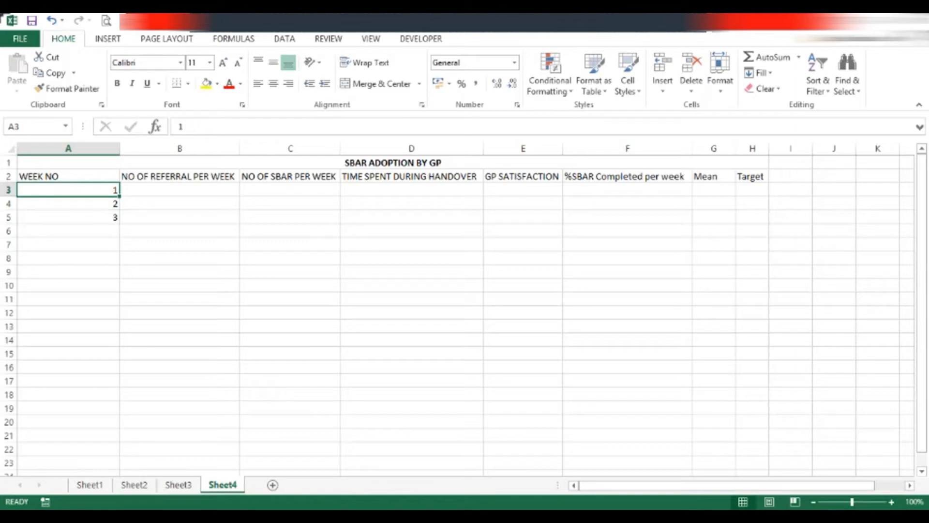
click(67, 203)
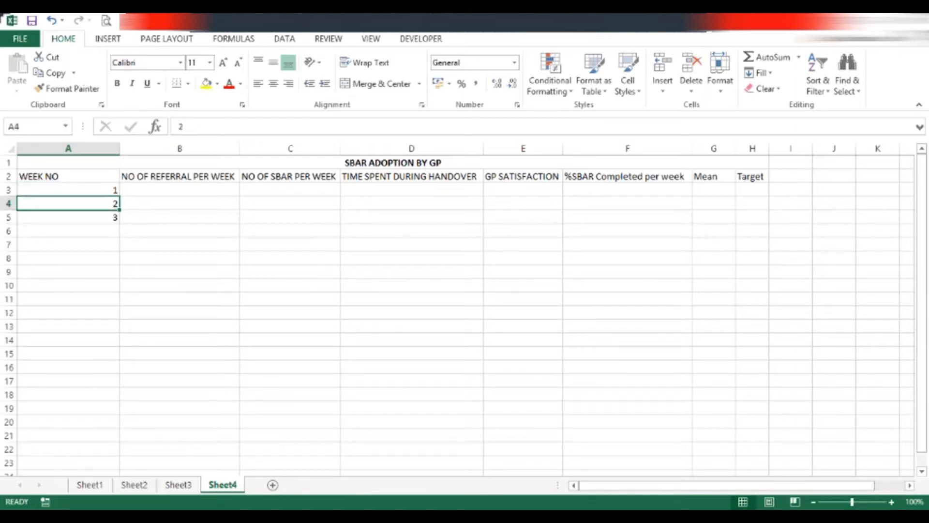
Extend the week number series from cells A3 to A5 down to week 23 in cell A25
click(68, 217)
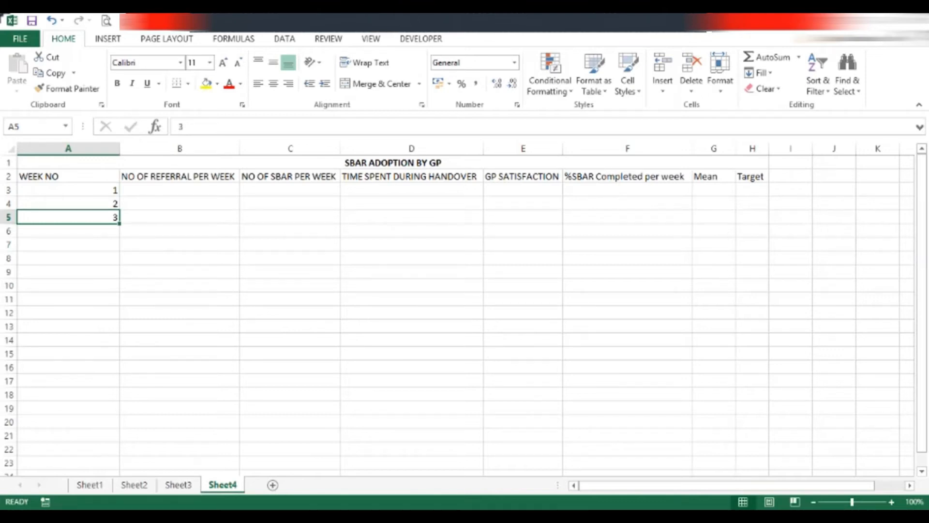
click(68, 190)
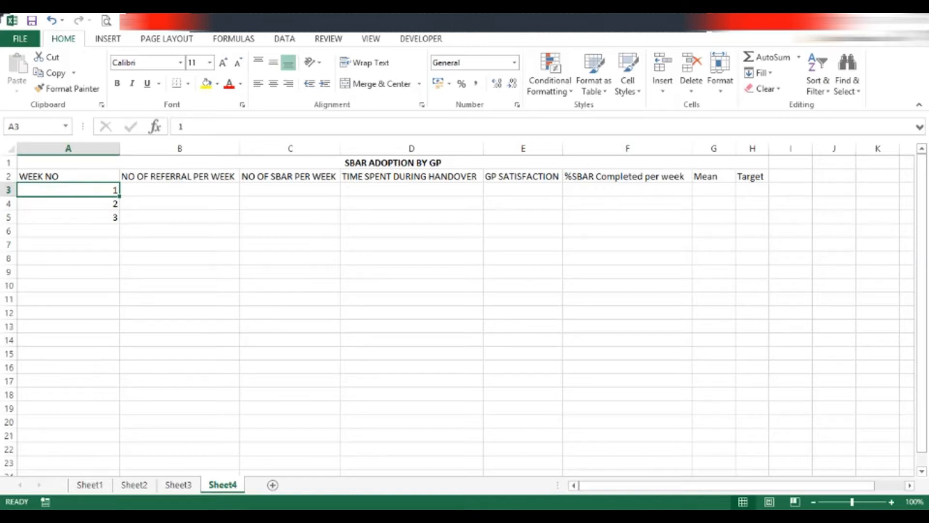
drag(67, 191, 120, 275)
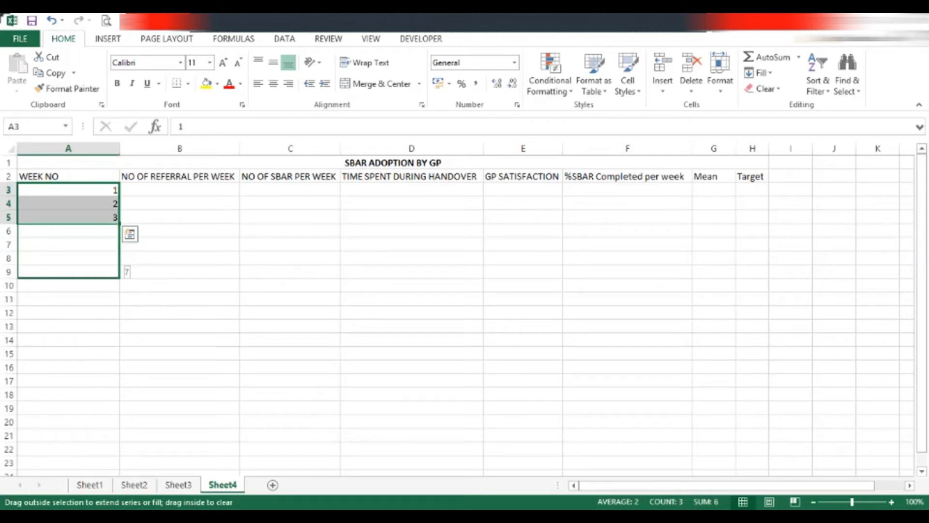
drag(120, 275, 120, 429)
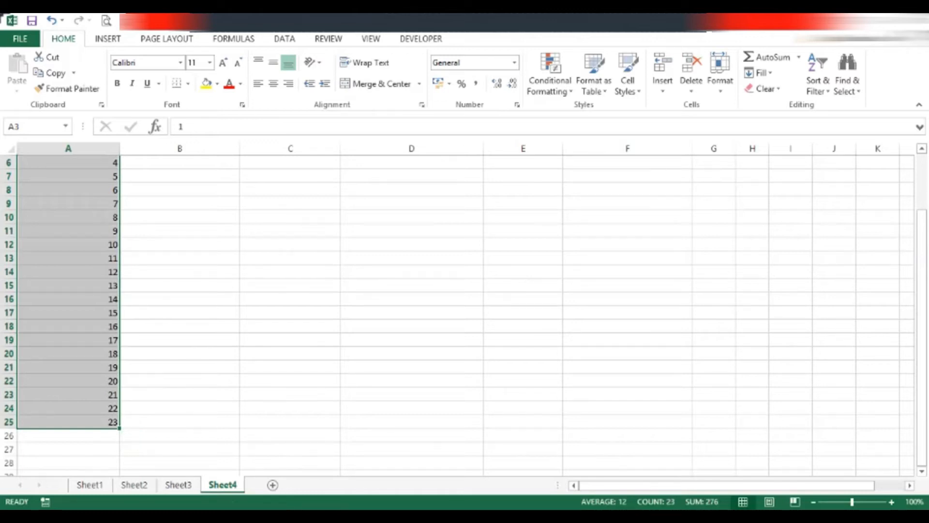
scroll(180, 190, up, 2)
Fill columns B to E for weeks 1 to 23 with the referral, SBAR, handover time and GP satisfaction values from the existing table
click(179, 190)
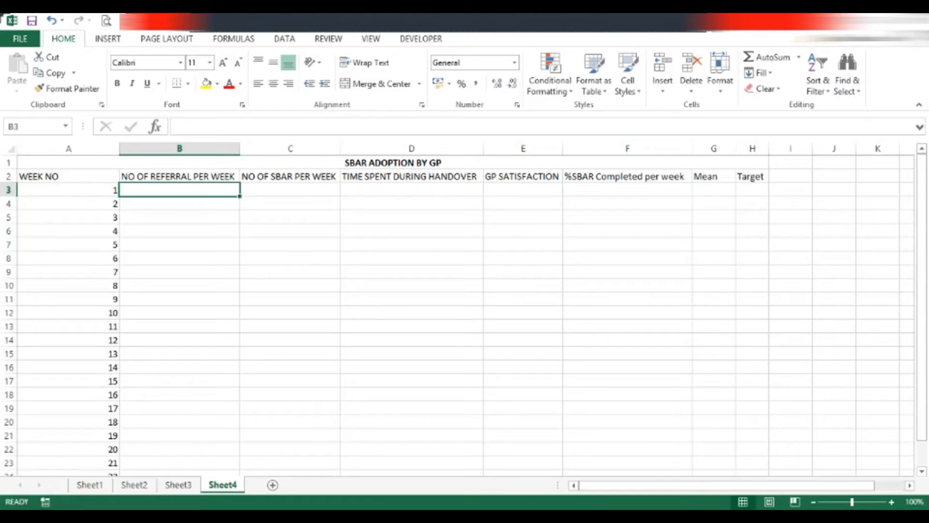
double_click(180, 190)
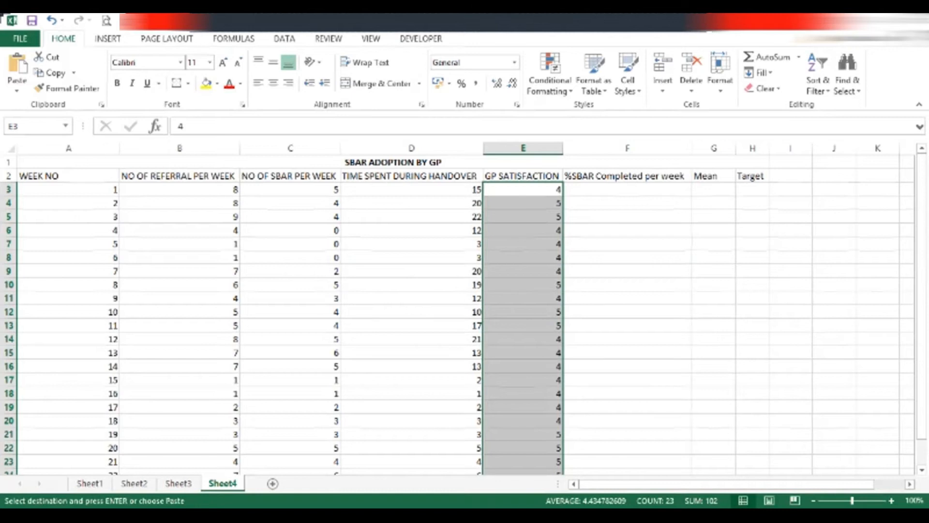
key(alt+Tab)
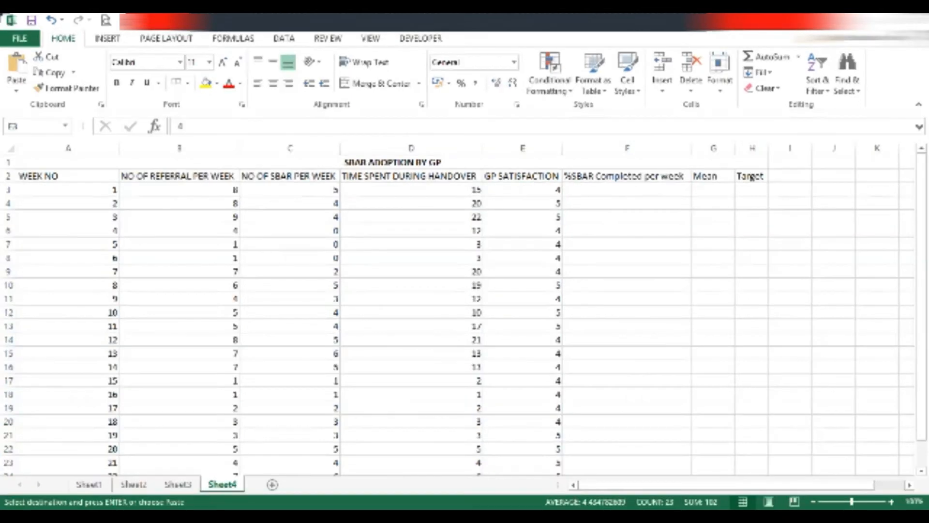
key(alt+Tab)
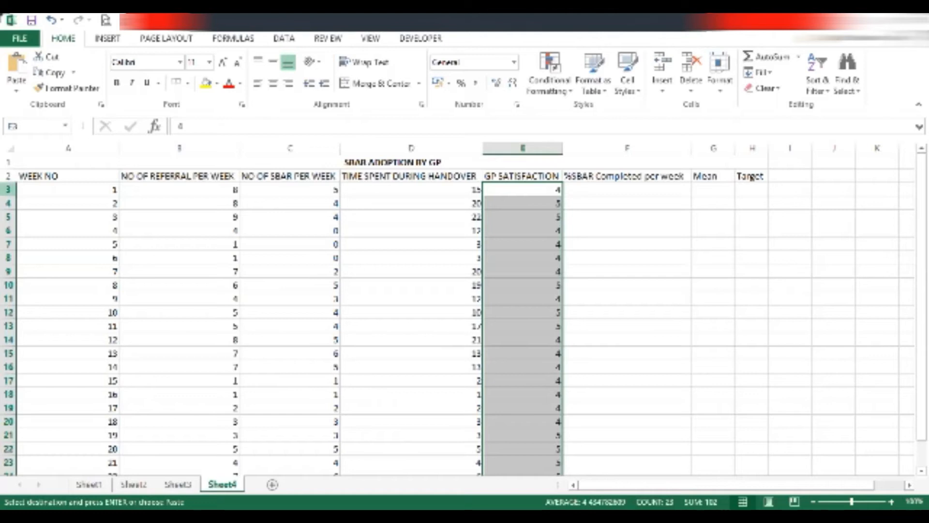
Enter the formula =C3/B3*100 in cell F3 to calculate the percentage of SBAR completed in week 1
click(8, 189)
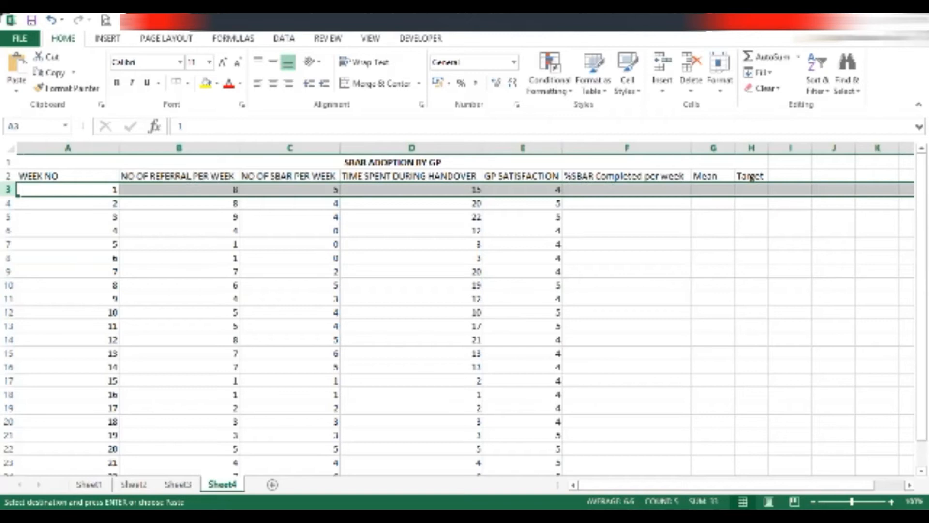
click(627, 189)
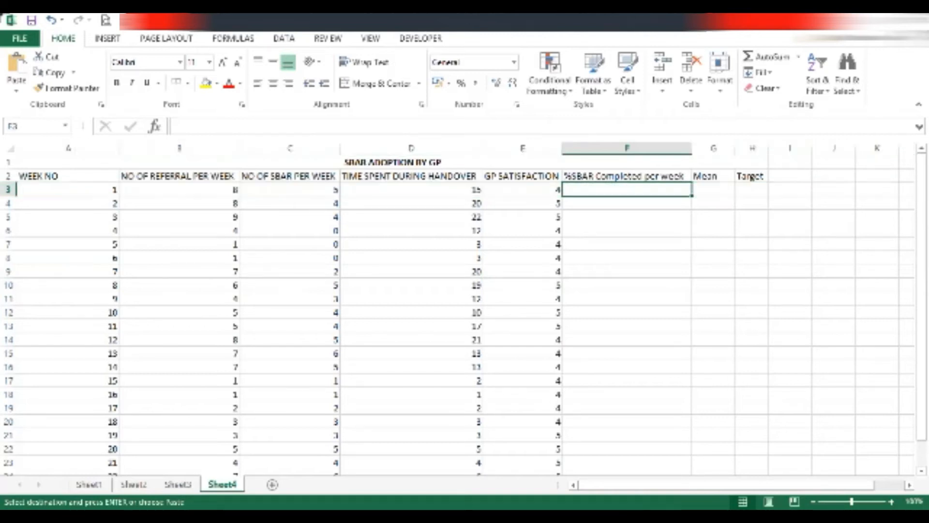
text(=)
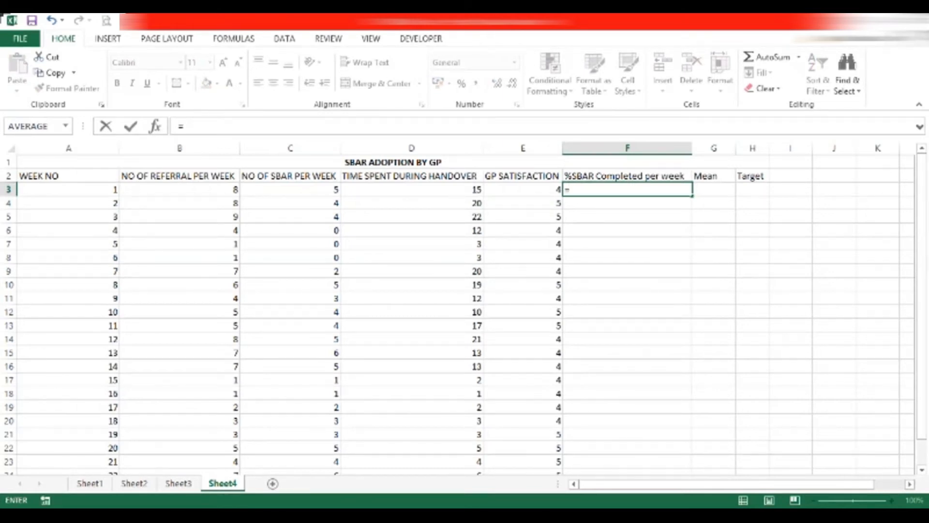
click(291, 189)
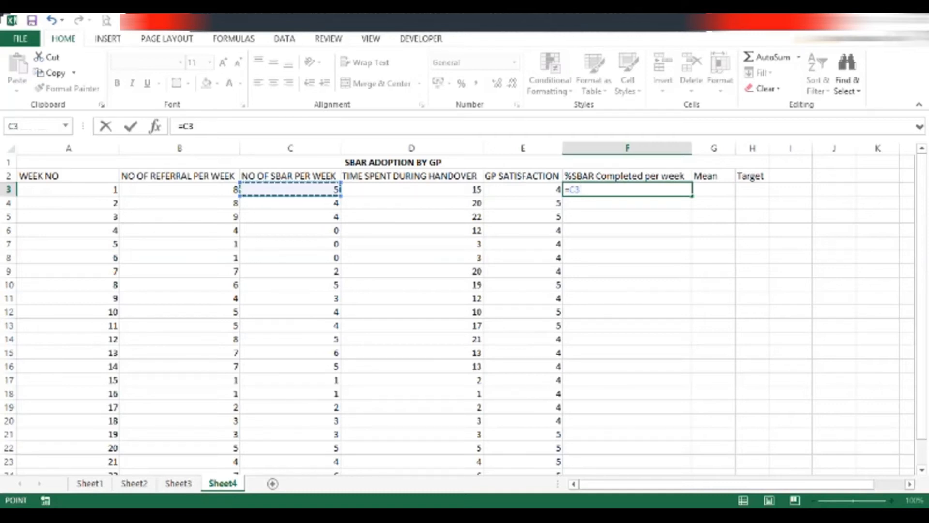
text(/)
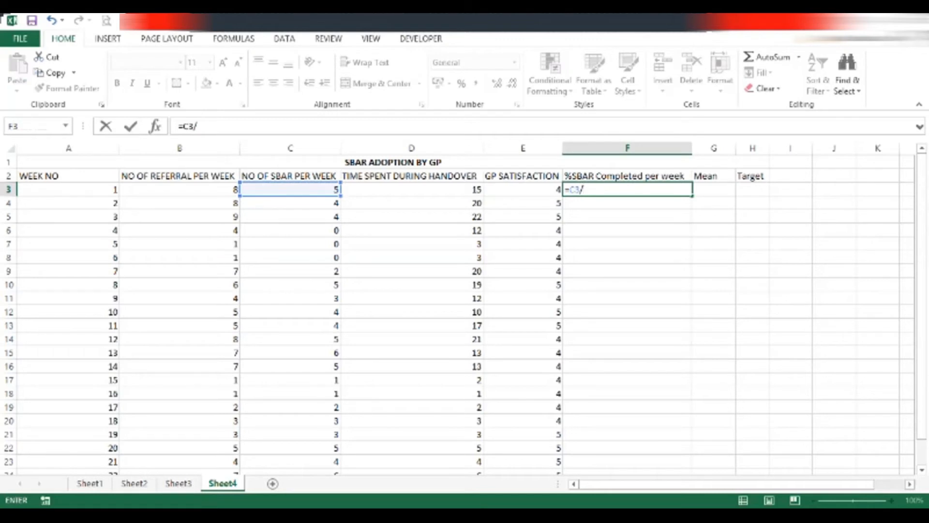
click(180, 190)
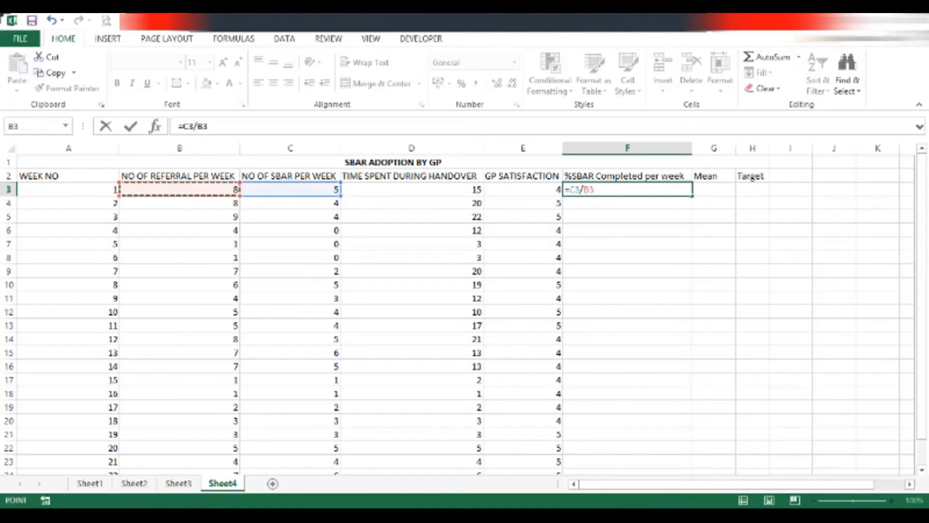
text(*)
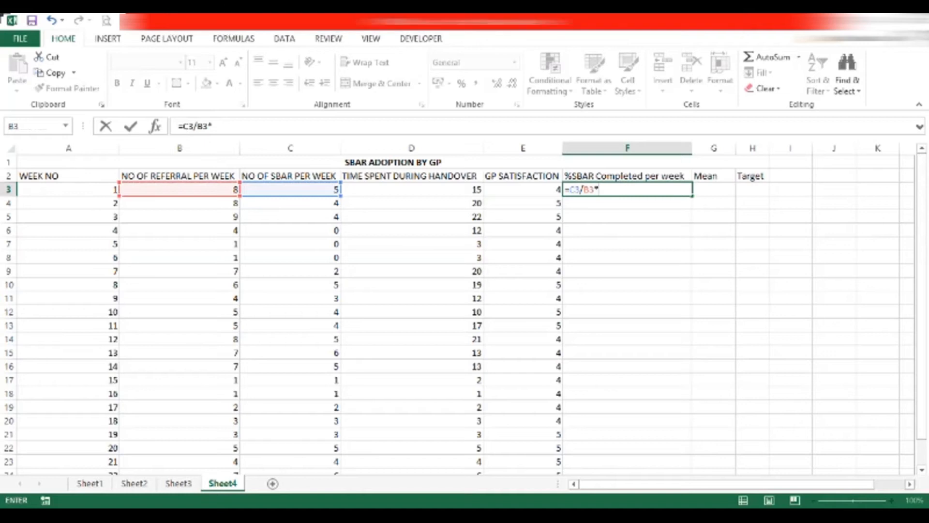
text(100)
key(Return)
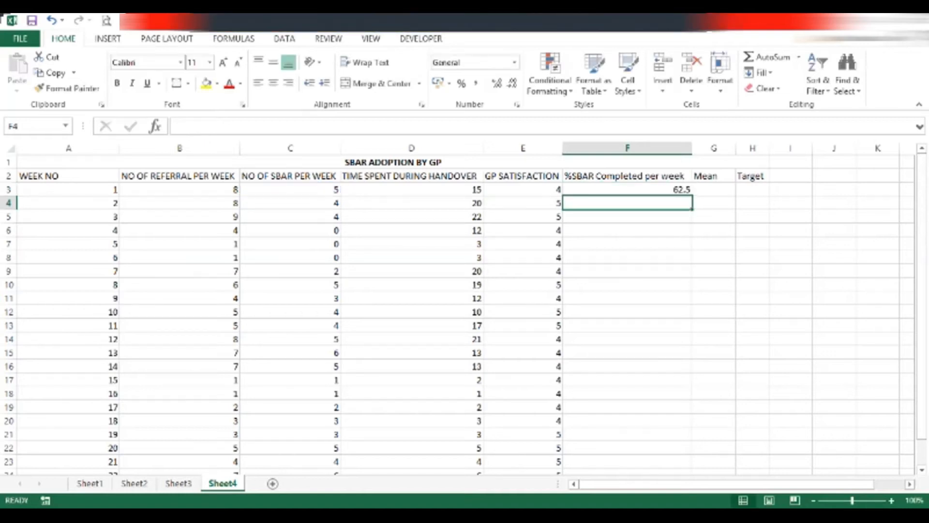
Enter the formula =C4/B4*100 in cell F4 for week 2
text(=)
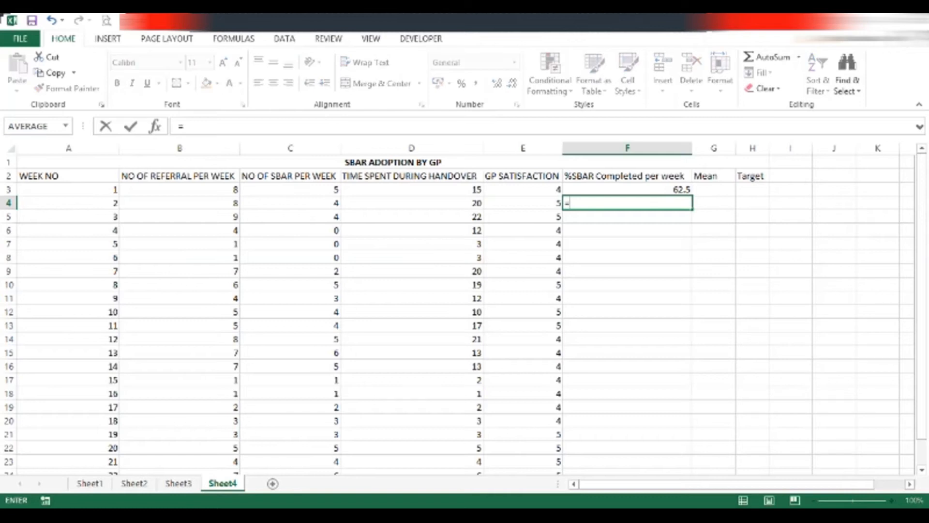
click(290, 203)
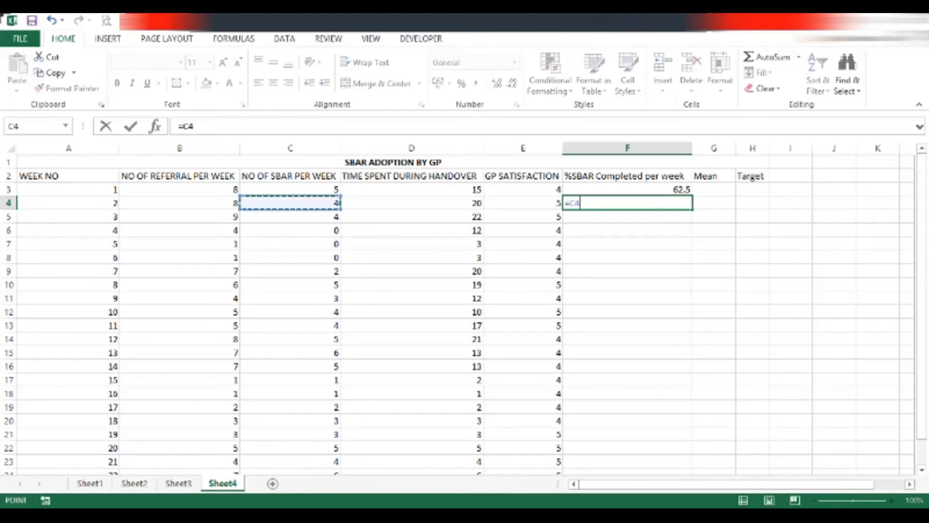
text(/)
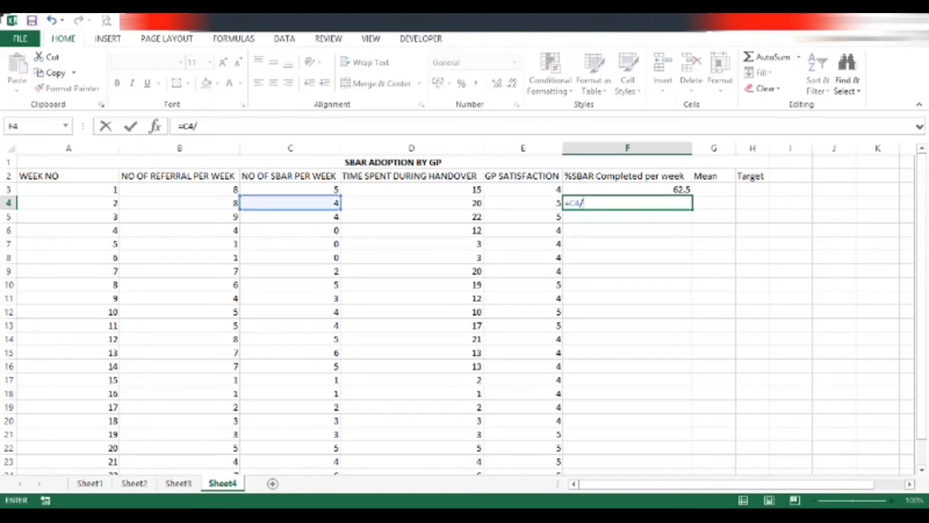
click(180, 202)
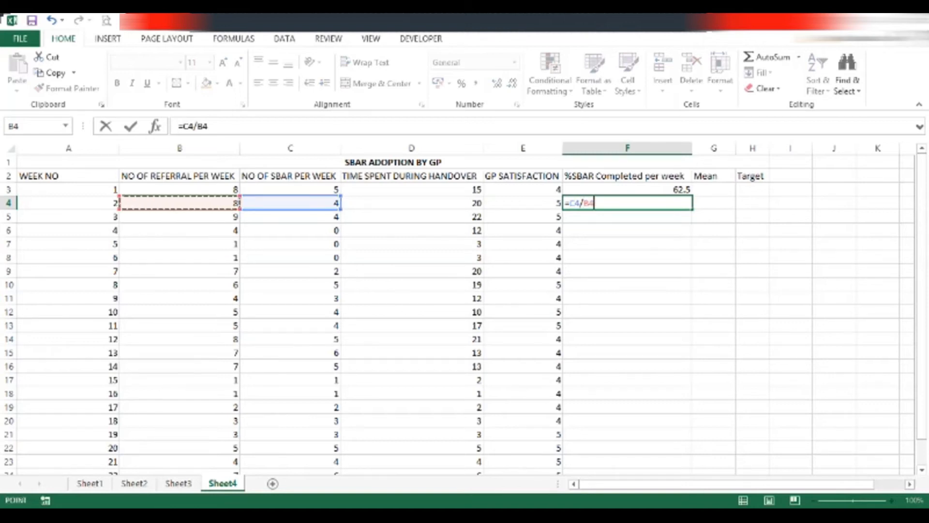
text(*100)
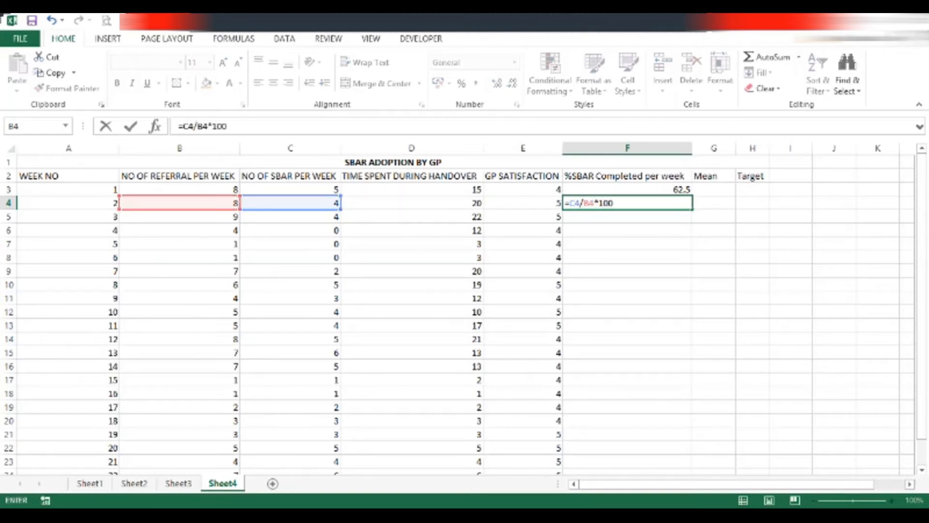
key(Return)
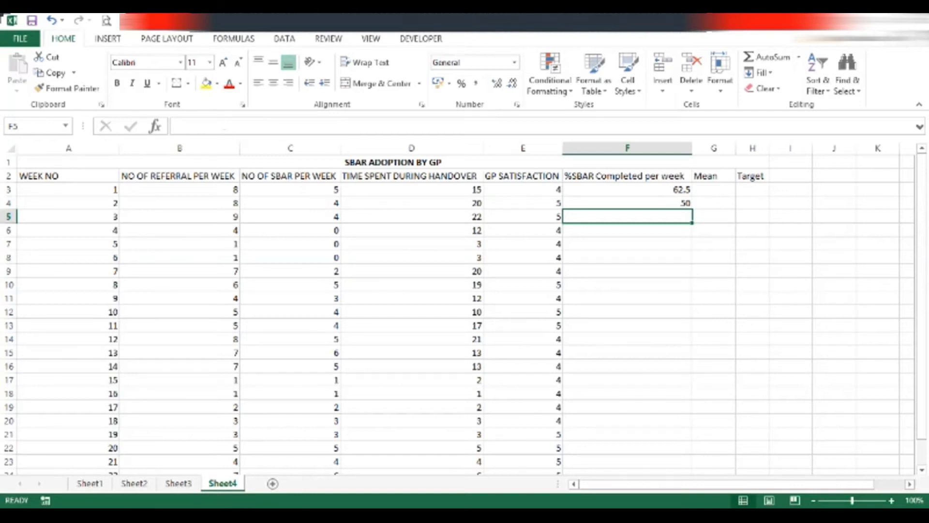
Fill the percentage formulas from F3:F4 down to F25 and format the results with no decimal places
click(628, 203)
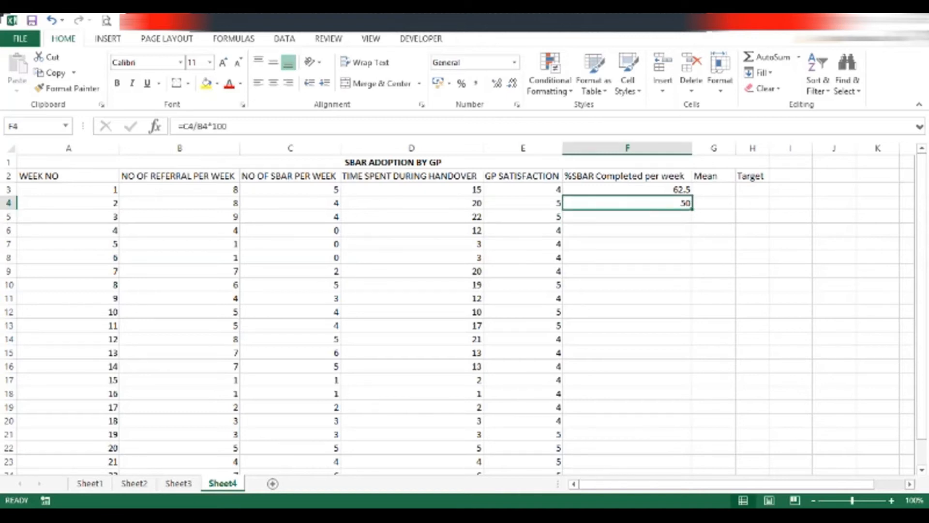
drag(627, 189, 627, 203)
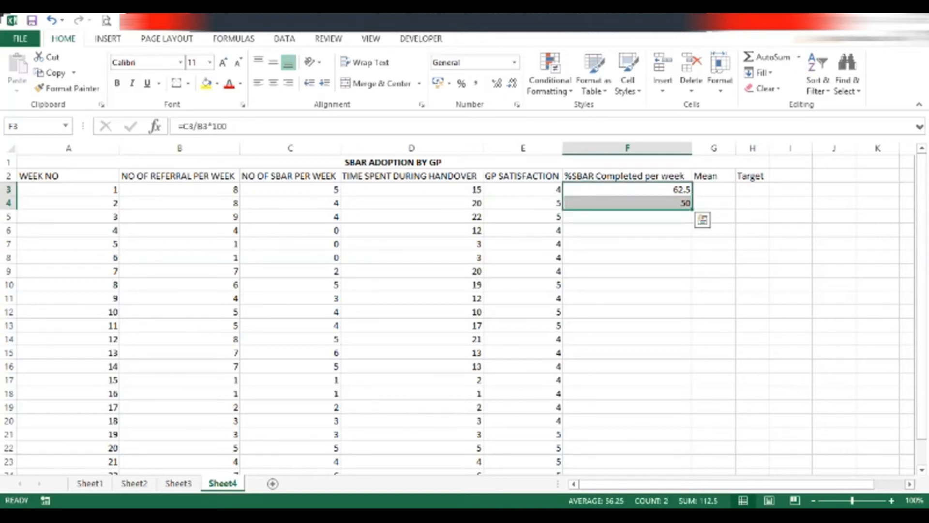
drag(692, 209, 687, 453)
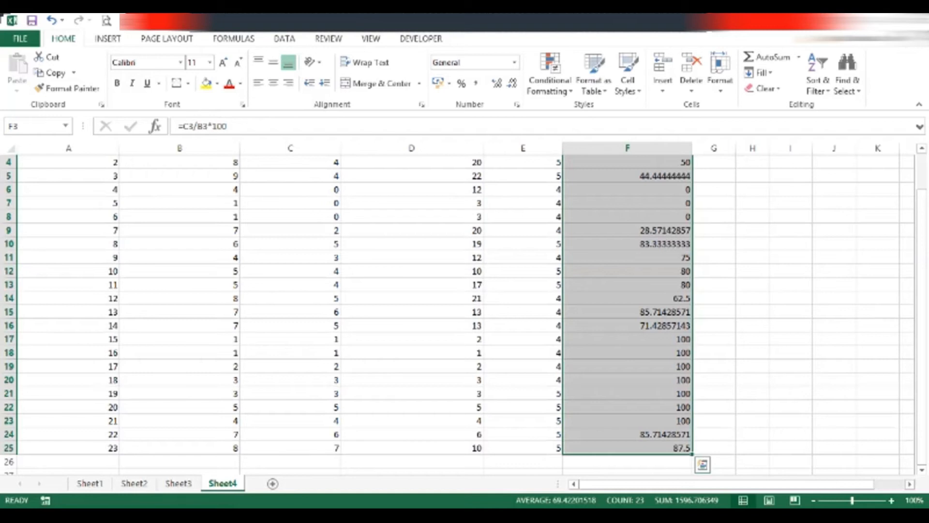
click(497, 83)
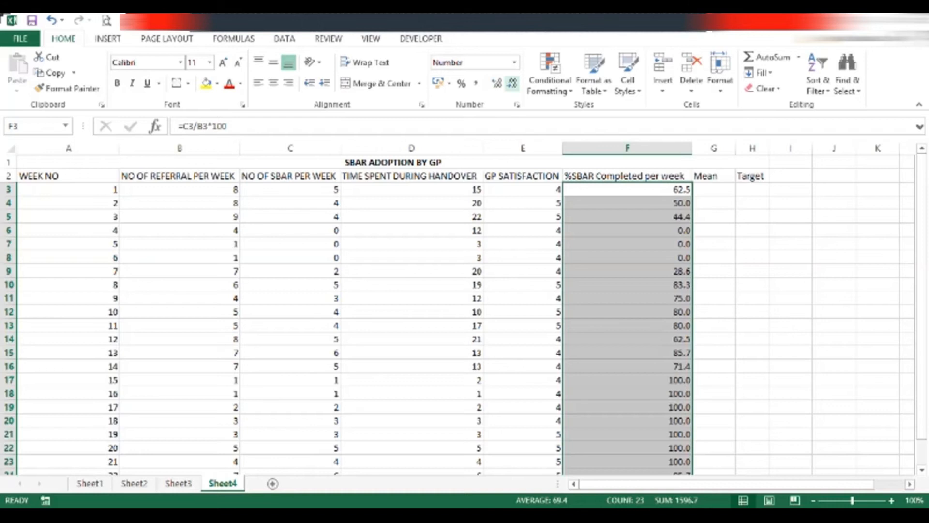
click(512, 83)
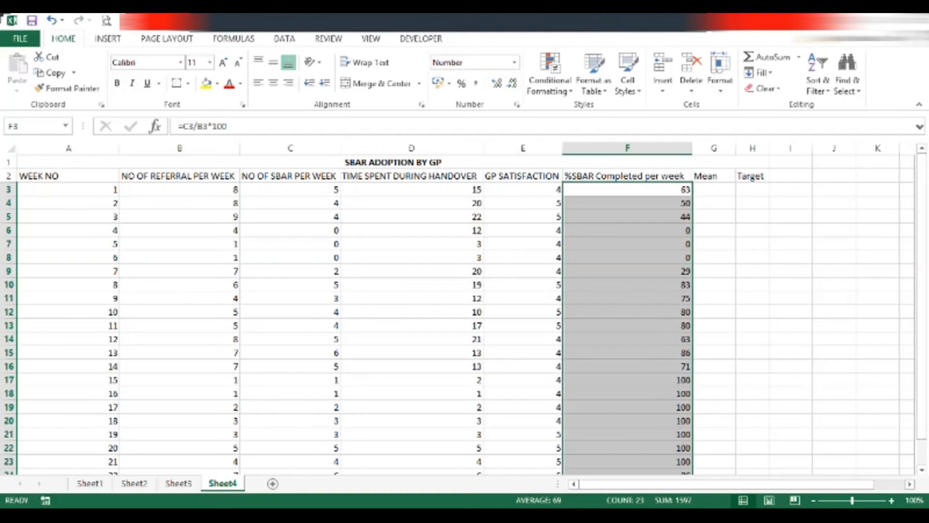
Insert the AVERAGE function in cell F26 below the percentages and clear its first argument
scroll(627, 408, down, 2)
click(628, 407)
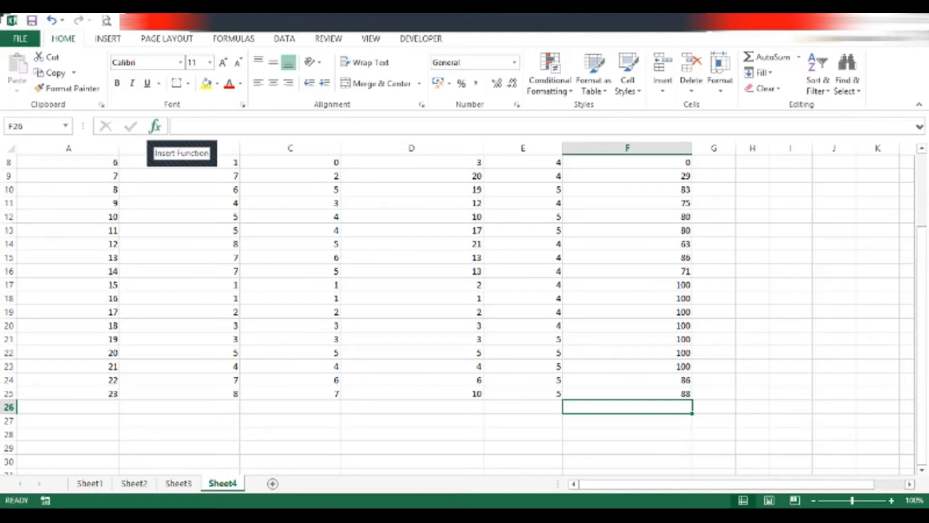
click(155, 126)
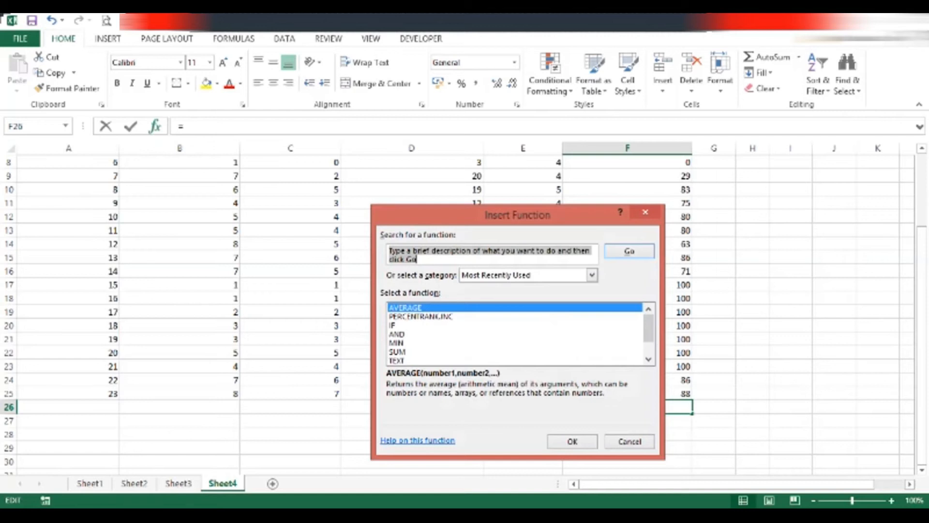
drag(517, 215, 514, 109)
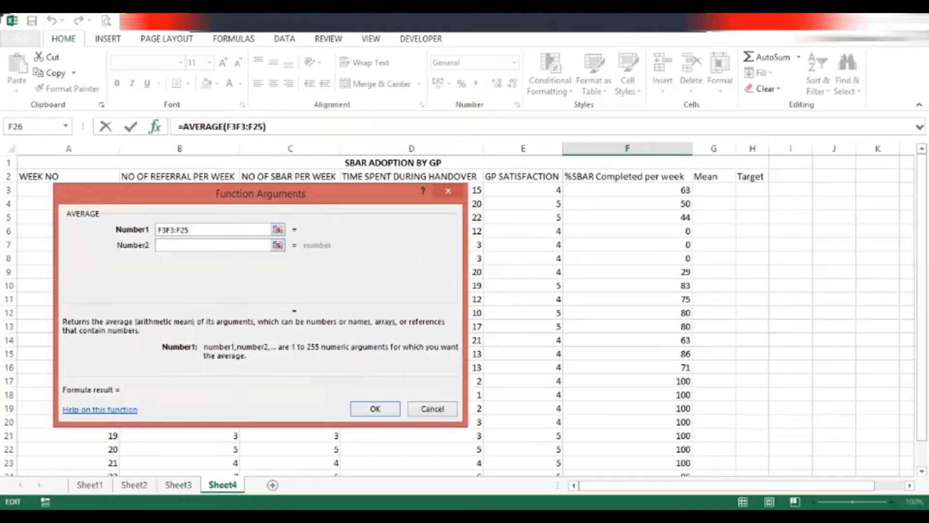
click(628, 190)
key(ctrl+a)
key(BackSpace)
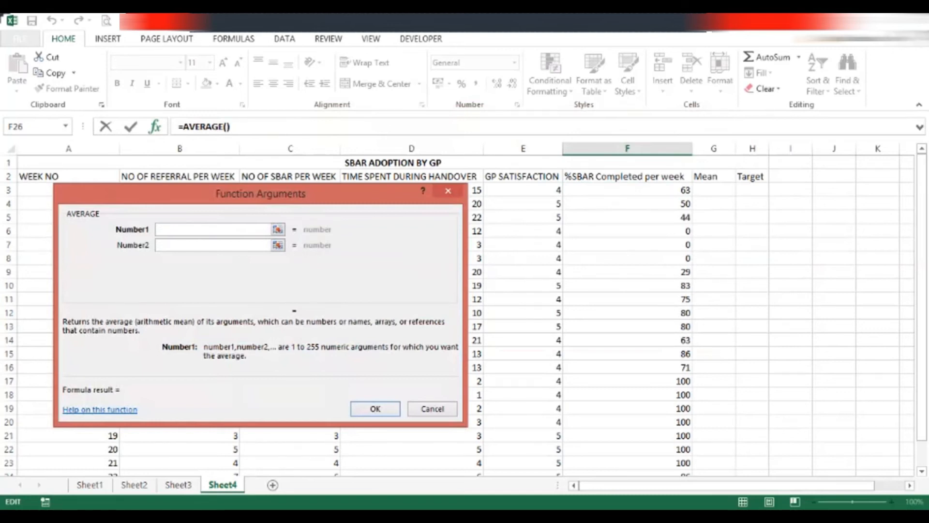
Set the AVERAGE range in cell F26 to F3:F25 and complete the function
click(627, 190)
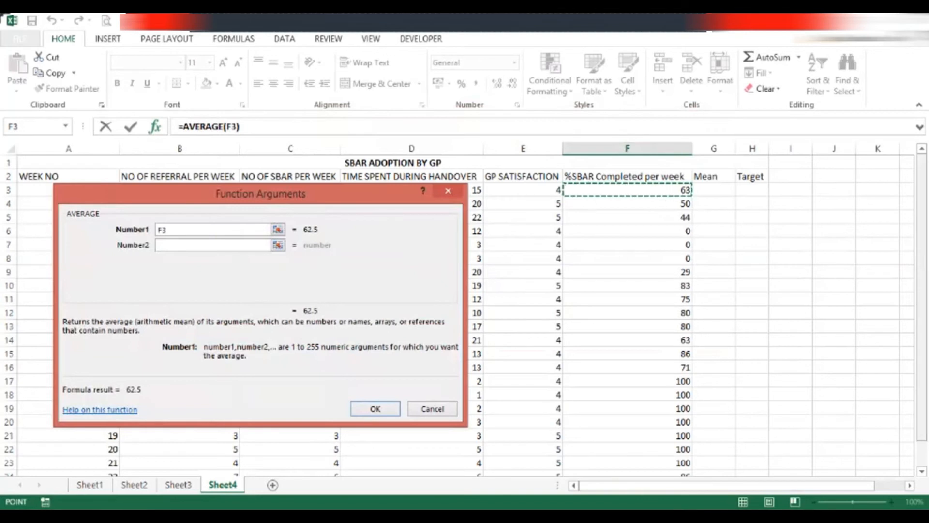
key(ctrl+Down)
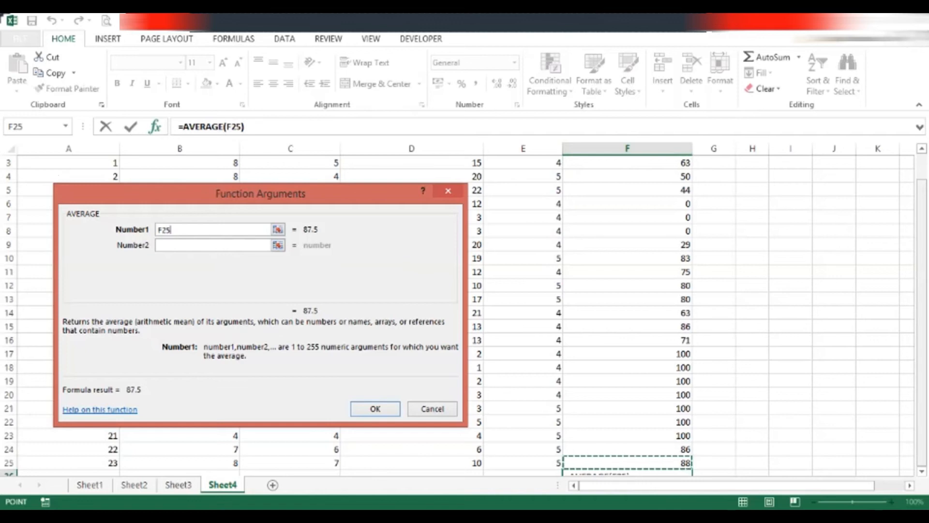
key(ctrl+Up)
key(F2)
text(:)
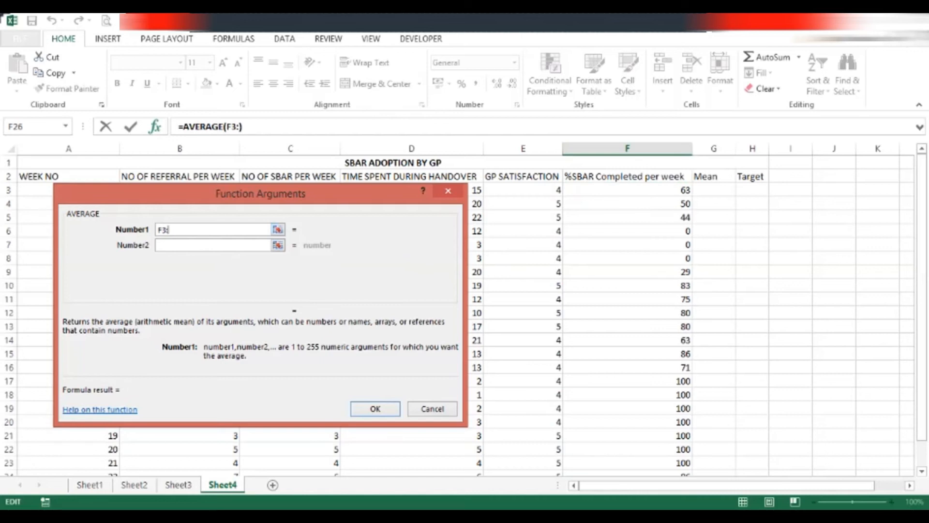
text(F25)
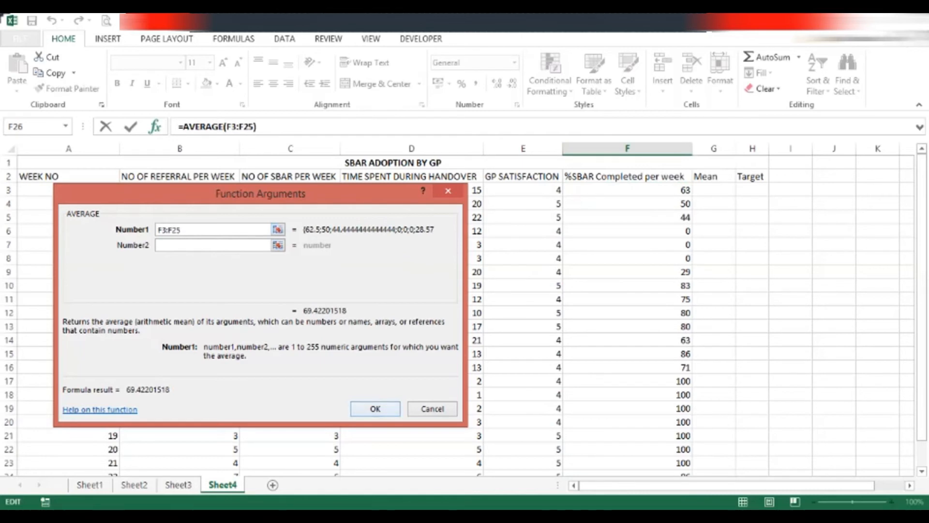
click(375, 409)
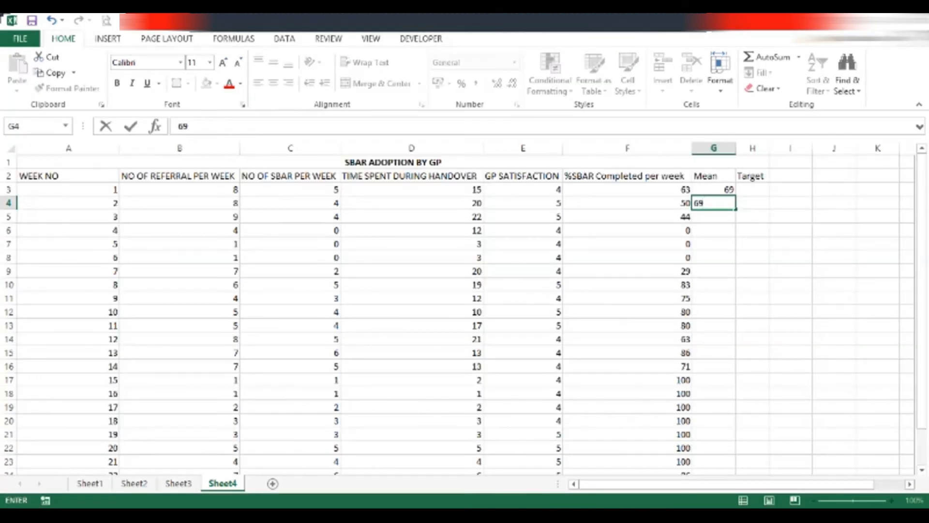
Enter 69 as the mean in cells G3 and G4 and fill it down to G25
key(Return)
drag(714, 190, 736, 210)
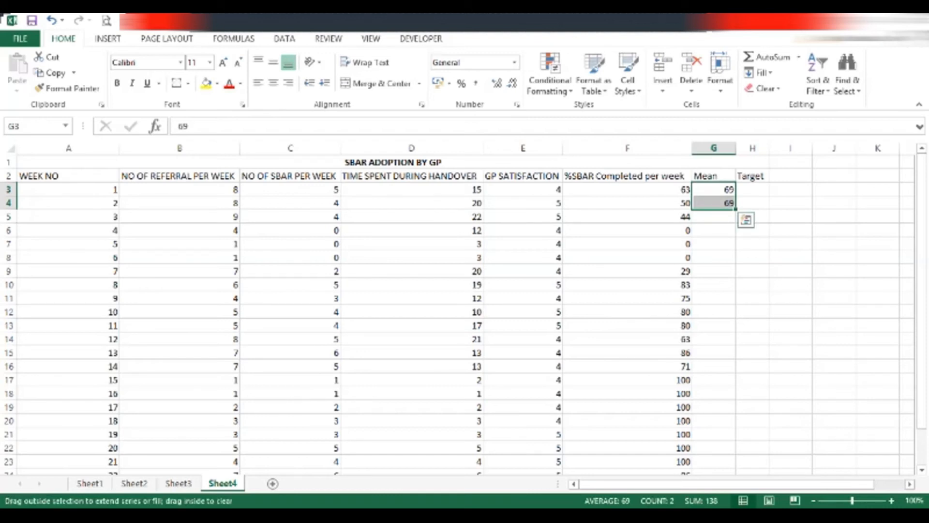
drag(736, 210, 736, 440)
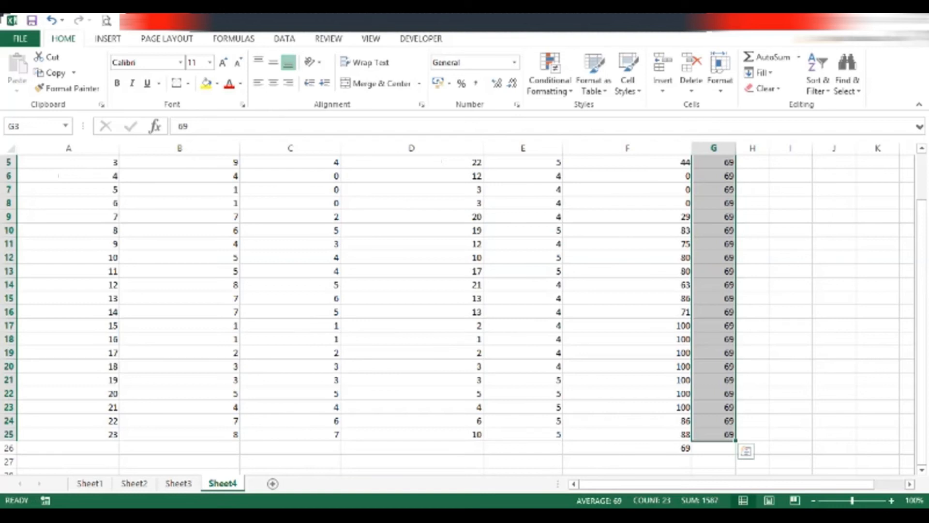
Clear the weekly SBAR percentages and the mean values in F3:G25, keeping the column headings
scroll(644, 242, up, 2)
drag(644, 190, 714, 460)
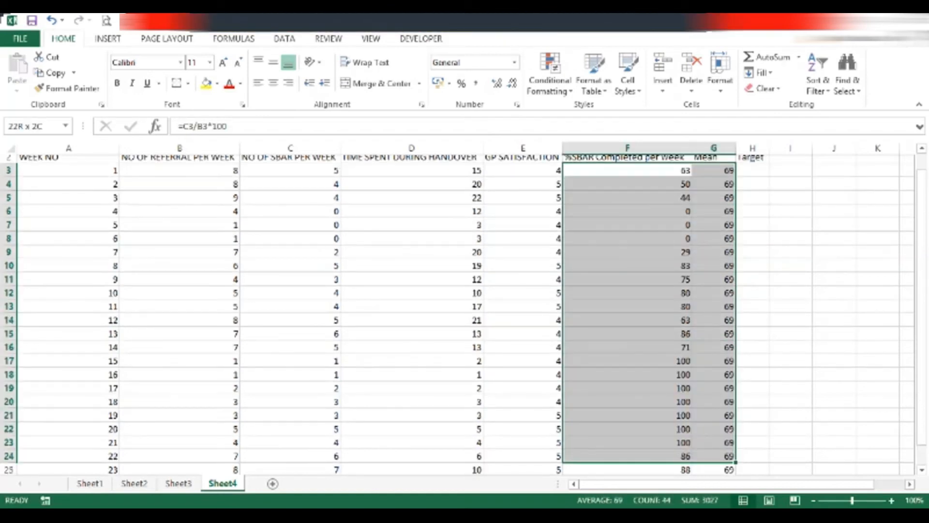
key(Delete)
click(634, 189)
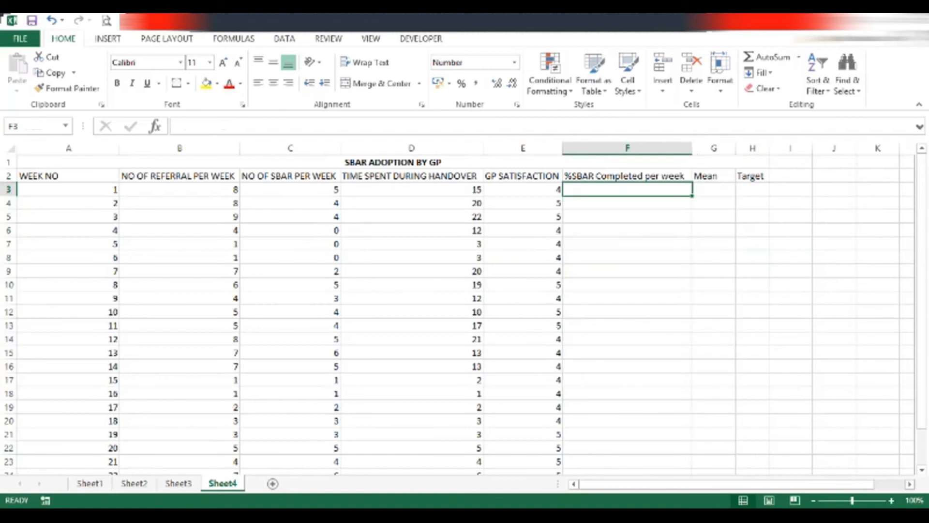
Format the %SBAR Completed per week, Mean and Target columns from F2 to H25 as Percentage
drag(624, 176, 753, 353)
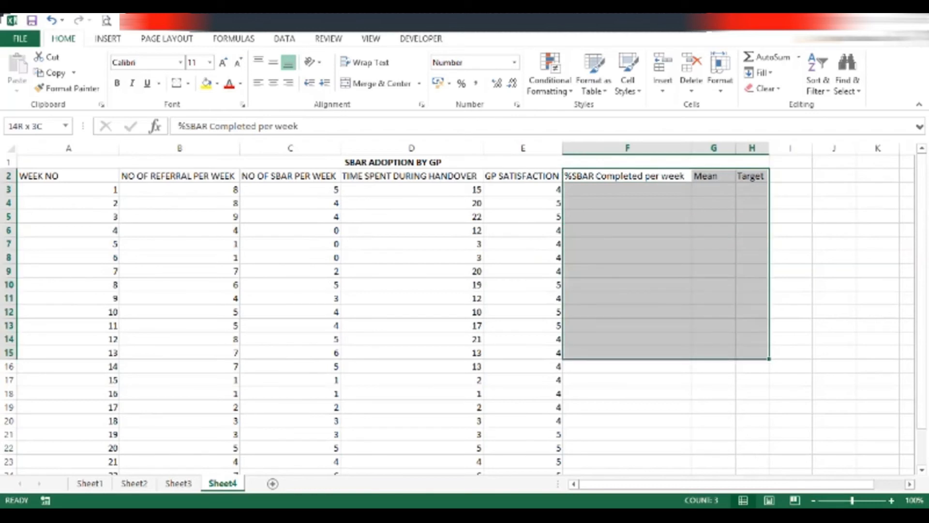
drag(753, 354, 753, 435)
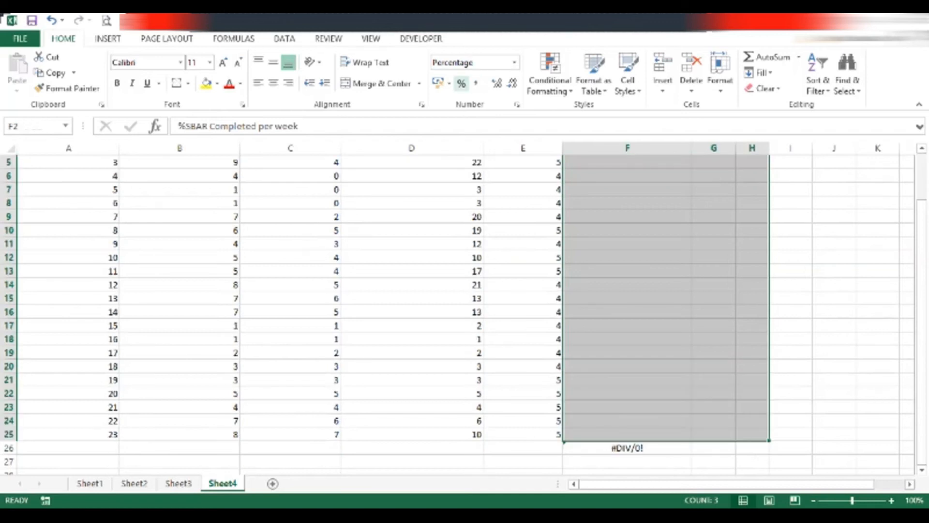
scroll(465, 310, up, 2)
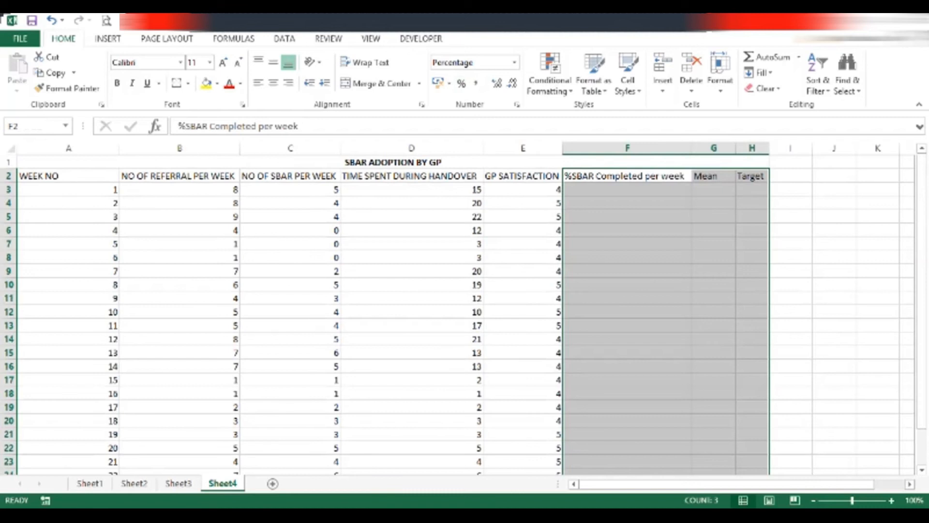
Enter the formula =C3/B3 in cell F3 for the week 1 SBAR completion rate
click(627, 189)
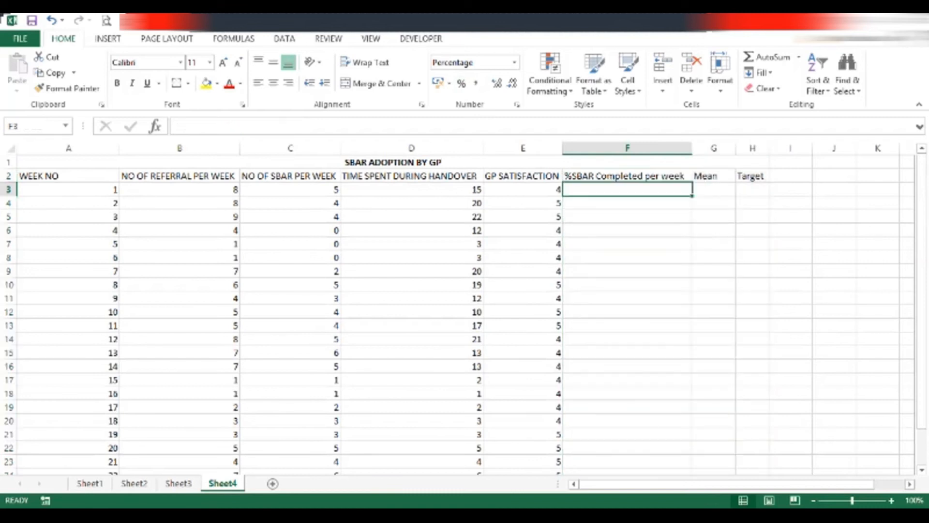
text(=)
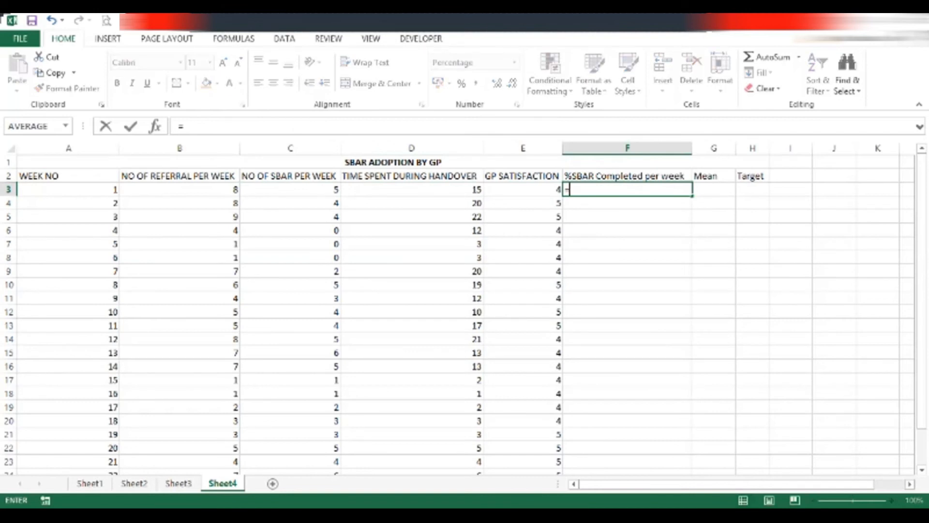
click(291, 190)
text(/)
click(179, 189)
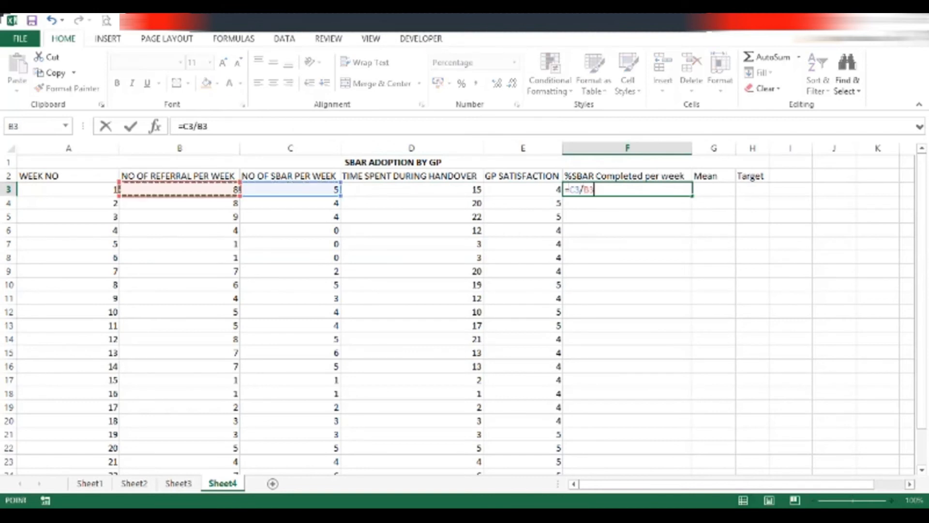
key(Return)
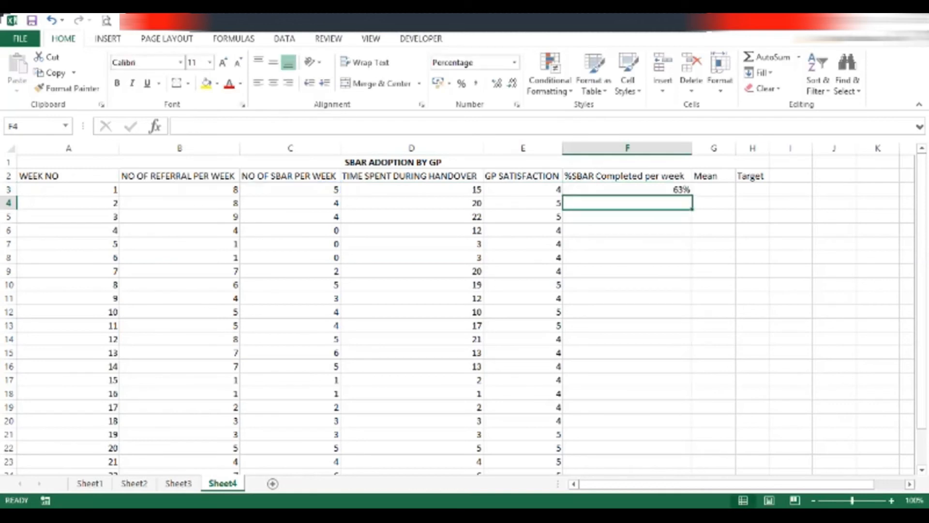
Enter the formula =C4/B4 in cell F4 and fill the formulas from F3:F4 down to F25
text(=)
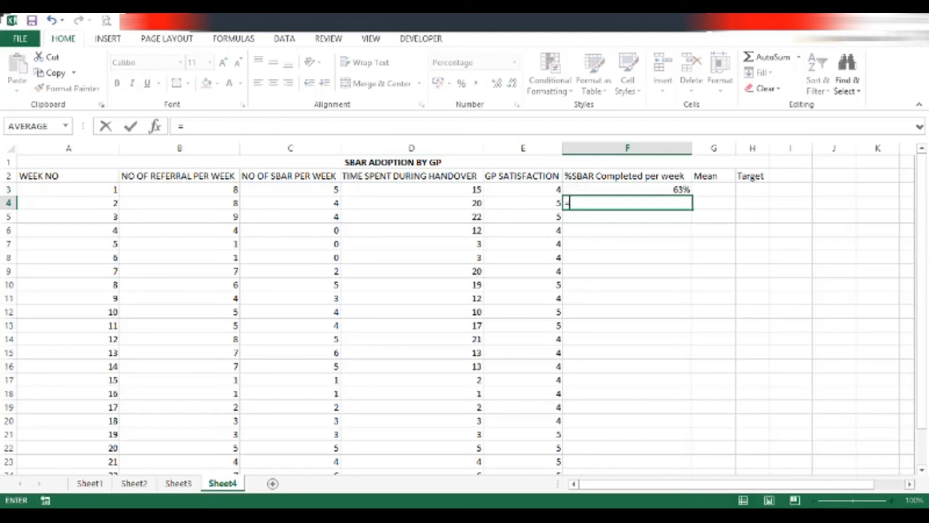
click(290, 203)
text(/)
click(179, 203)
key(Return)
drag(627, 189, 628, 203)
drag(693, 210, 688, 441)
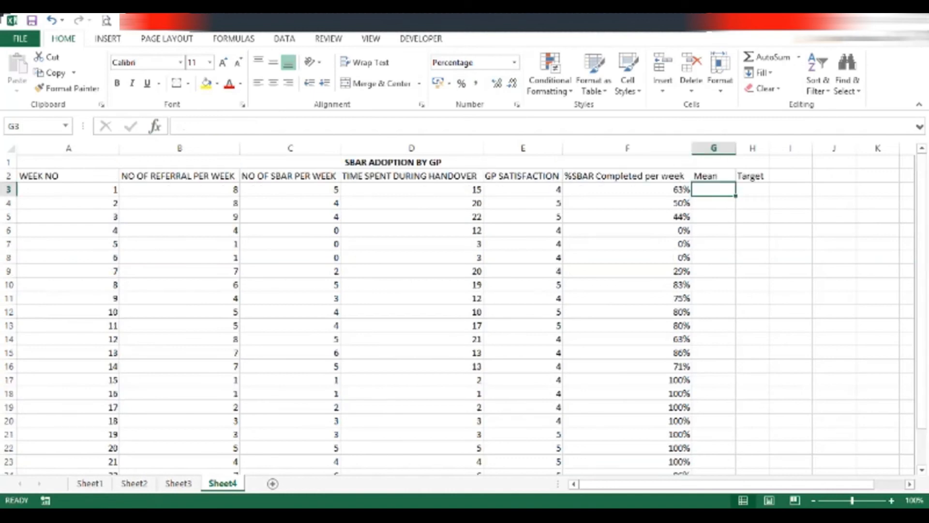
Enter 69% in Mean cells G3 and G4 and fill the value down to G25
text(69%)
key(Return)
text(69%)
key(Return)
drag(714, 190, 714, 203)
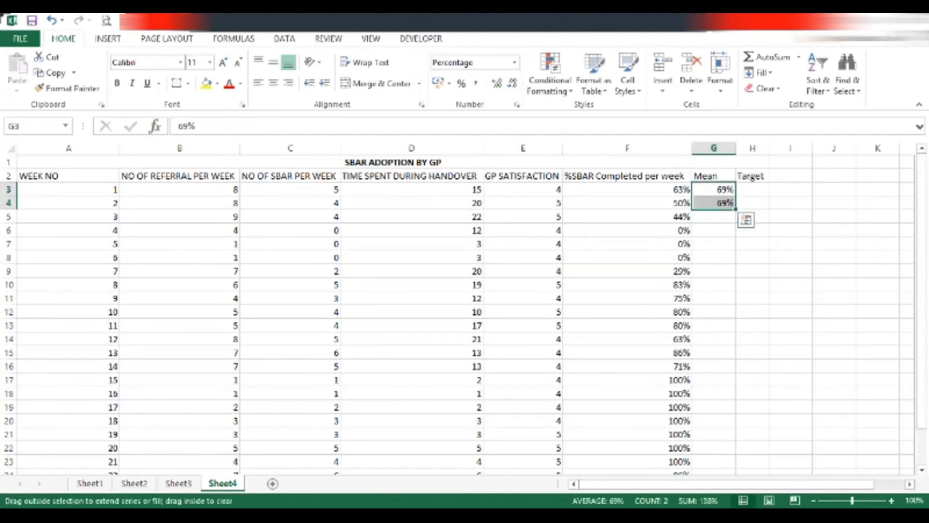
double_click(735, 209)
Enter 85% in Target cells H3 and H4 and fill the value down to H25
click(752, 189)
text(85%)
click(791, 216)
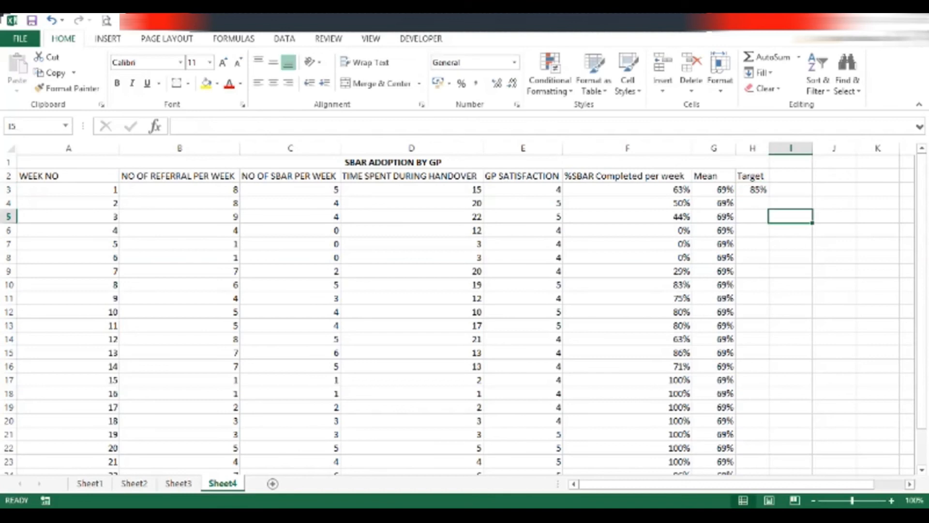
click(752, 189)
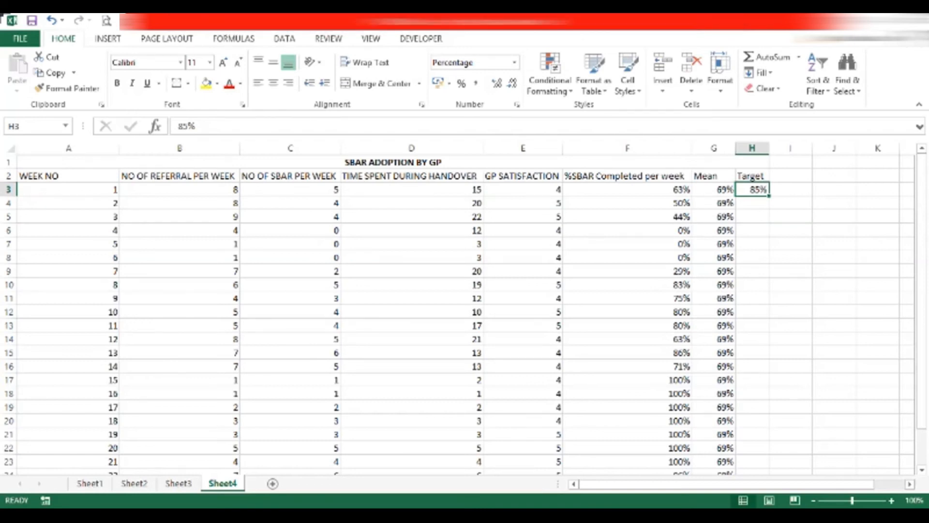
key(Down)
text(85%)
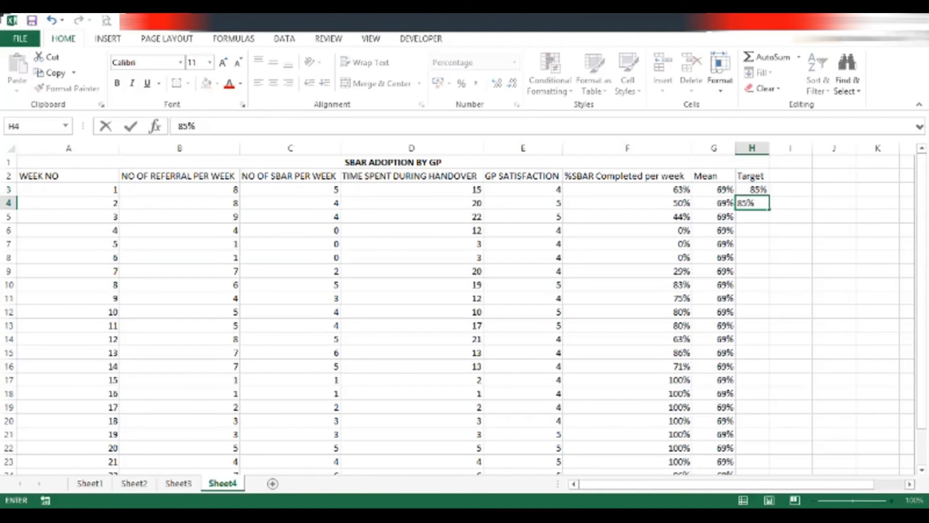
key(Return)
drag(752, 190, 751, 203)
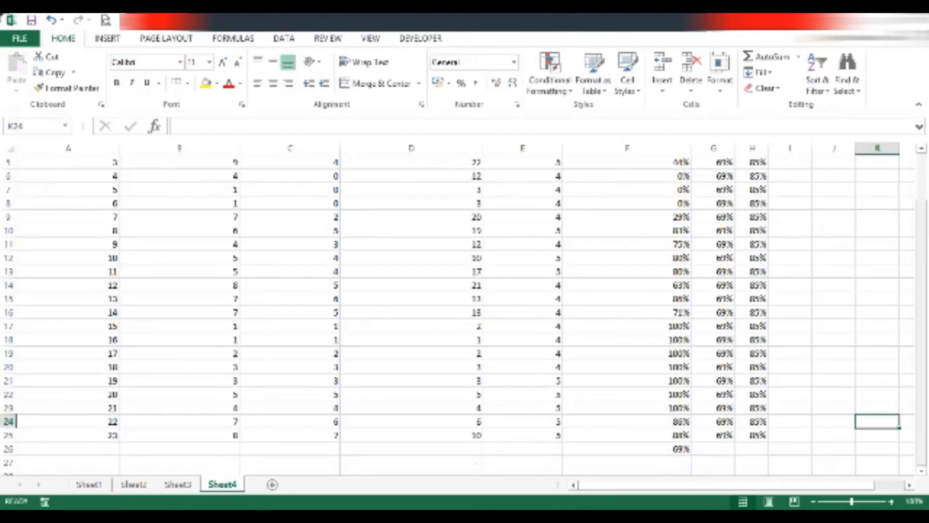
Apply borders to all cells of the SBAR adoption table, A1:H25
drag(922, 325, 922, 288)
mouse_move(30, 162)
mouse_down()
mouse_move(767, 463)
mouse_move(767, 434)
mouse_up()
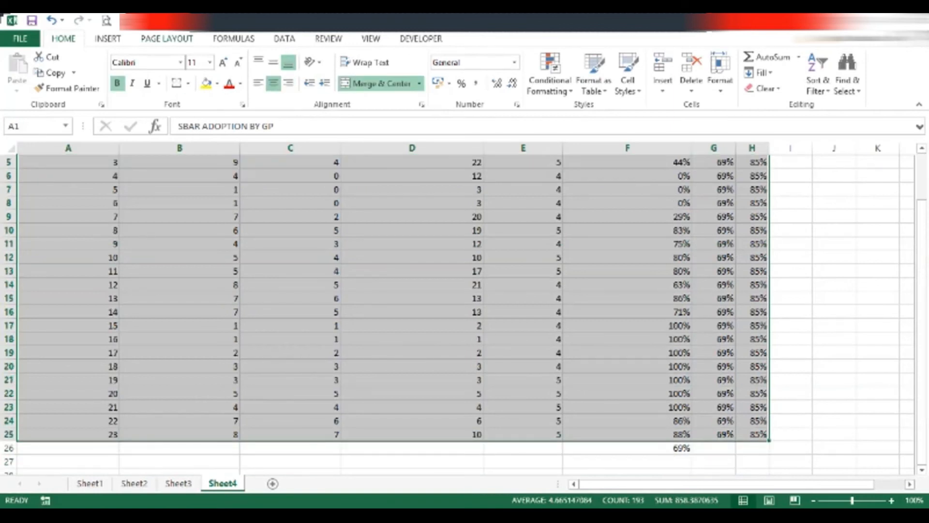
click(188, 83)
click(218, 199)
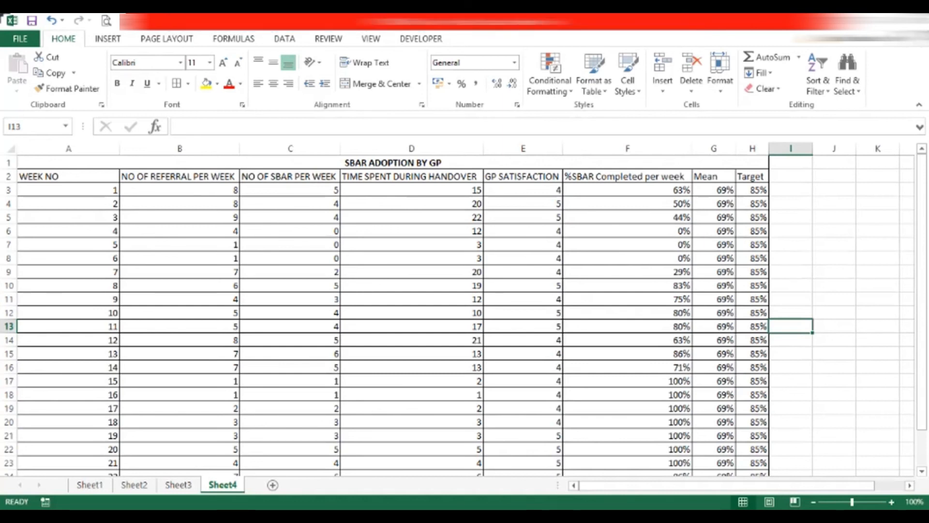
Select the WEEK NO column with its heading, from A2 to A25
click(68, 176)
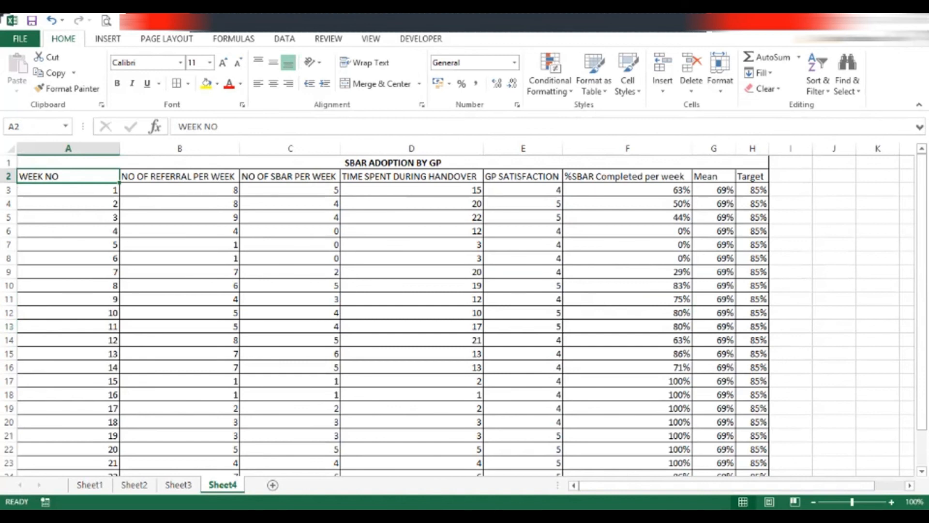
key(shift+Down)
key(shift+Down)
key(shift+Down)
key(shift+Down)
key(shift+Down)
key(shift+Down)
key(shift+Down)
key(shift+Down)
key(shift+Down)
key(shift+Down)
key(shift+Down)
key(shift+Down)
key(shift+Down)
key(shift+Down)
key(shift+Down)
key(shift+Down)
key(shift+Down)
key(shift+Down)
key(shift+Down)
key(shift+Down)
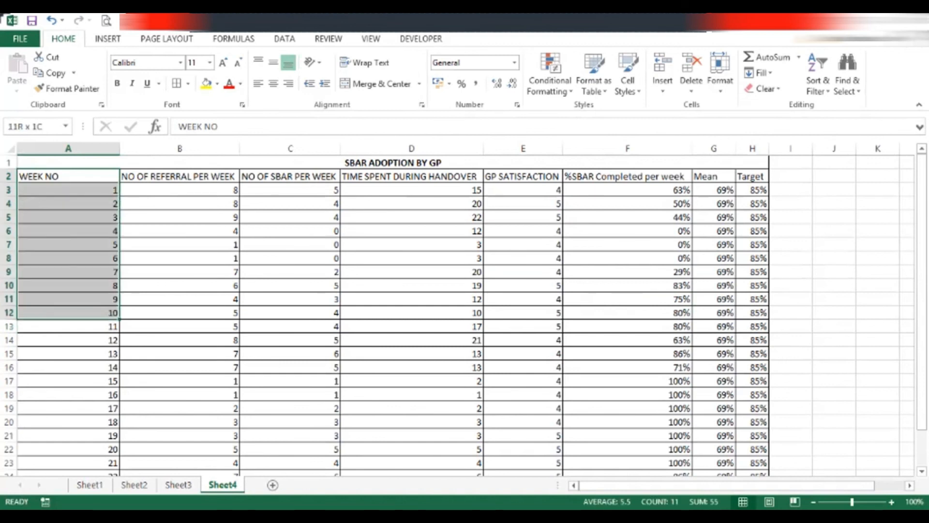
drag(68, 463, 115, 442)
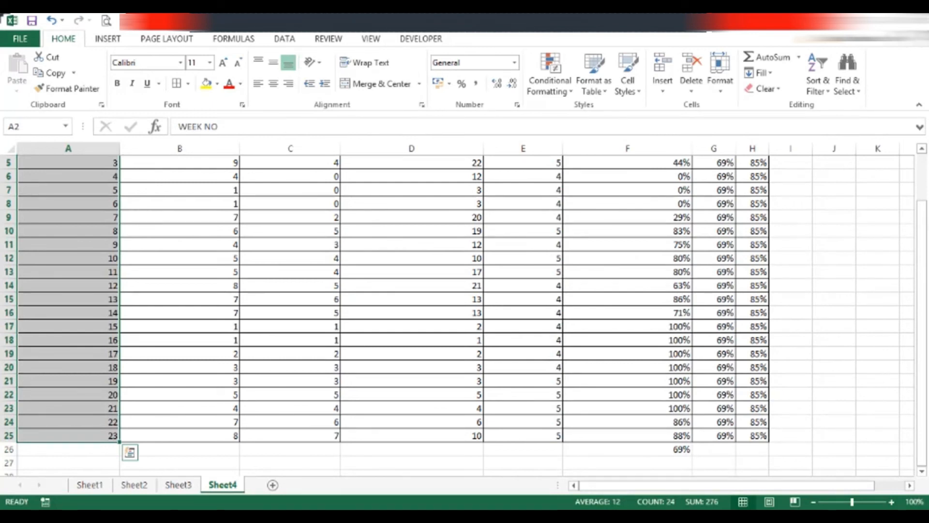
click(130, 452)
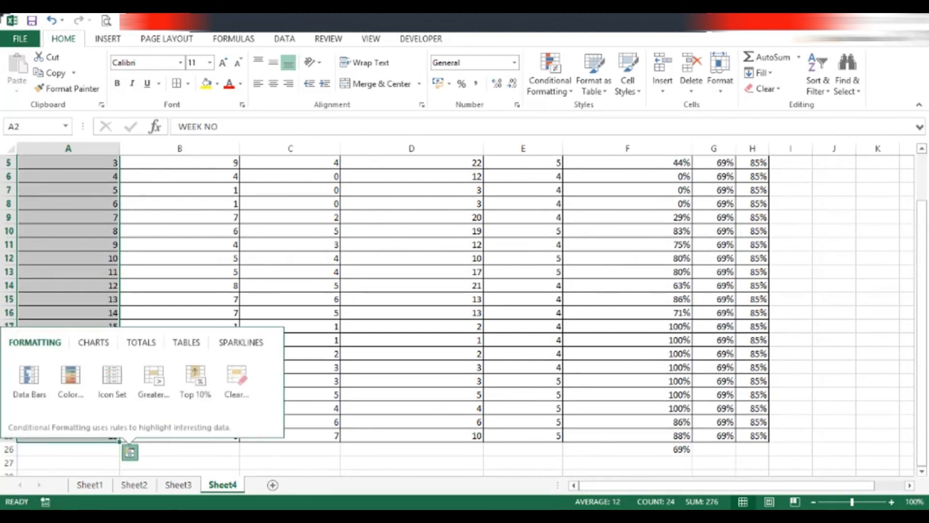
key(Tab)
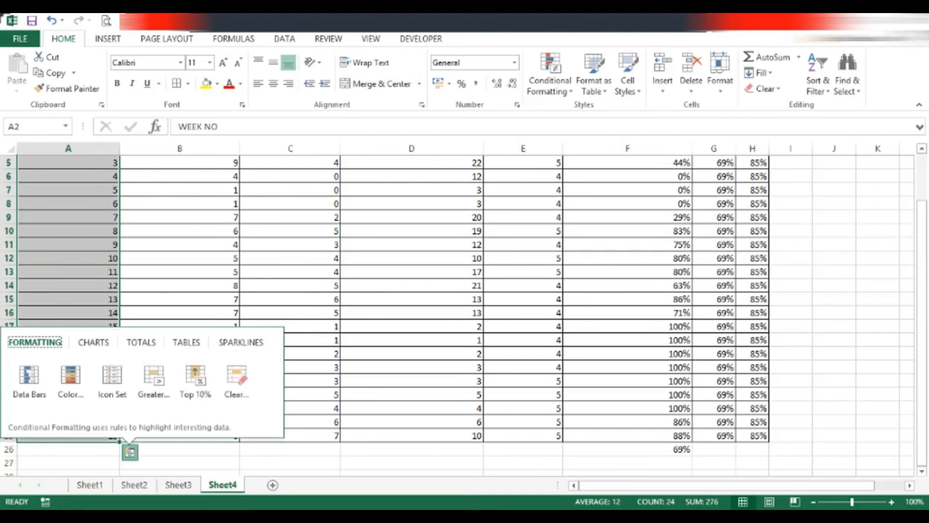
key(Escape)
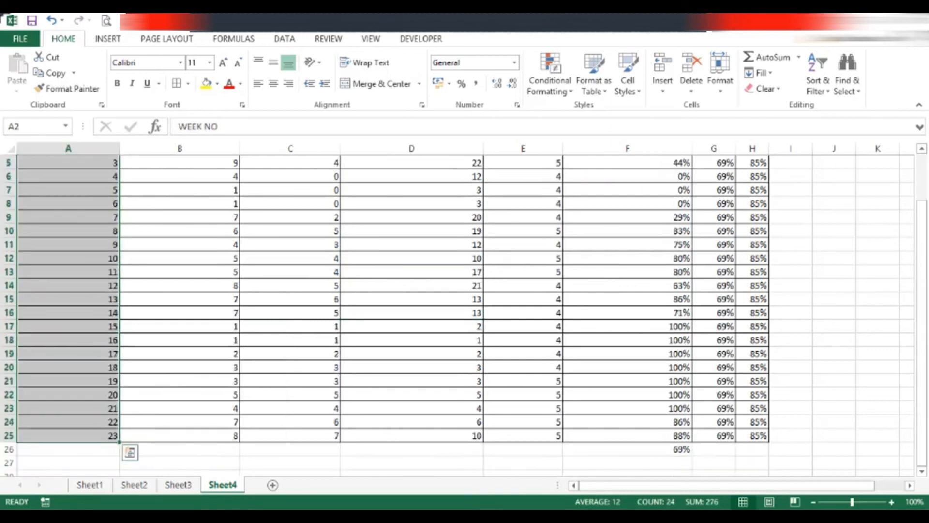
Add the %SBAR Completed per week, Mean and Target data in F2:H25 to the selection and insert the recommended Line chart
scroll(387, 310, up, 1)
ctrl+click(627, 176)
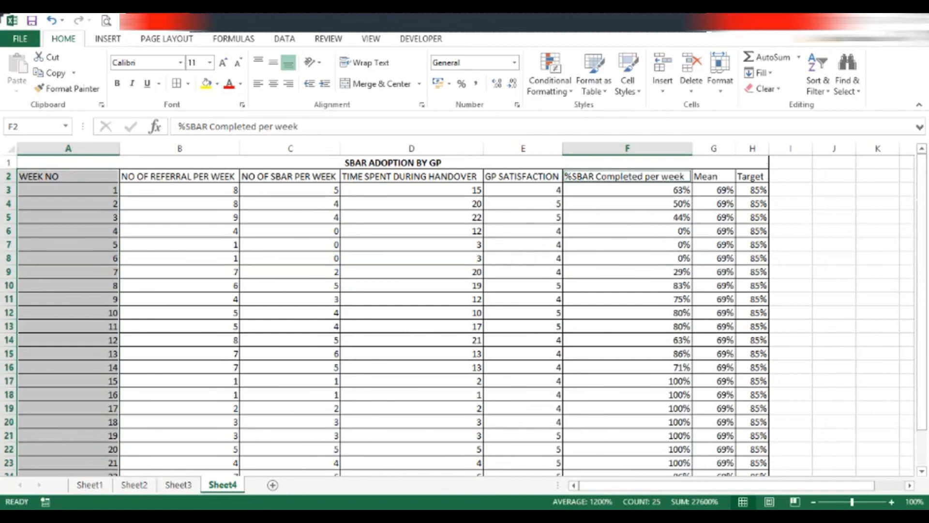
drag(628, 176, 757, 436)
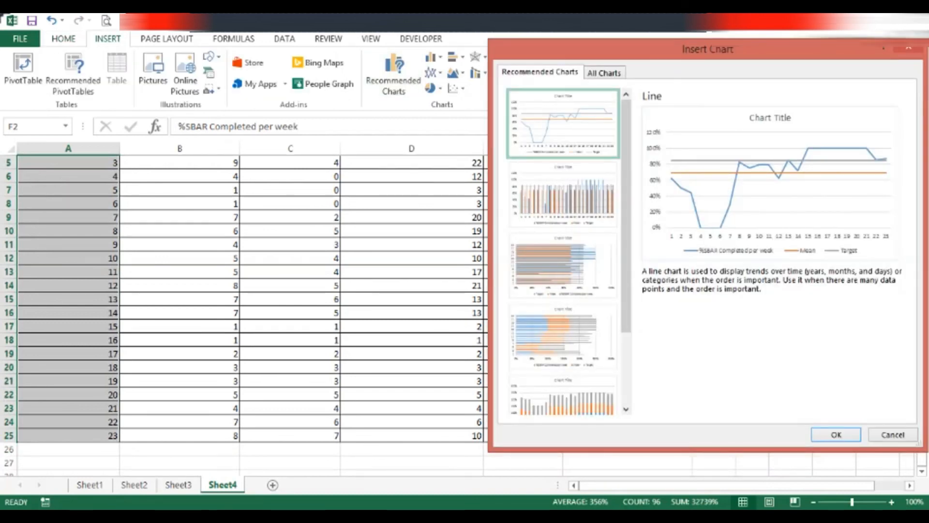
click(836, 434)
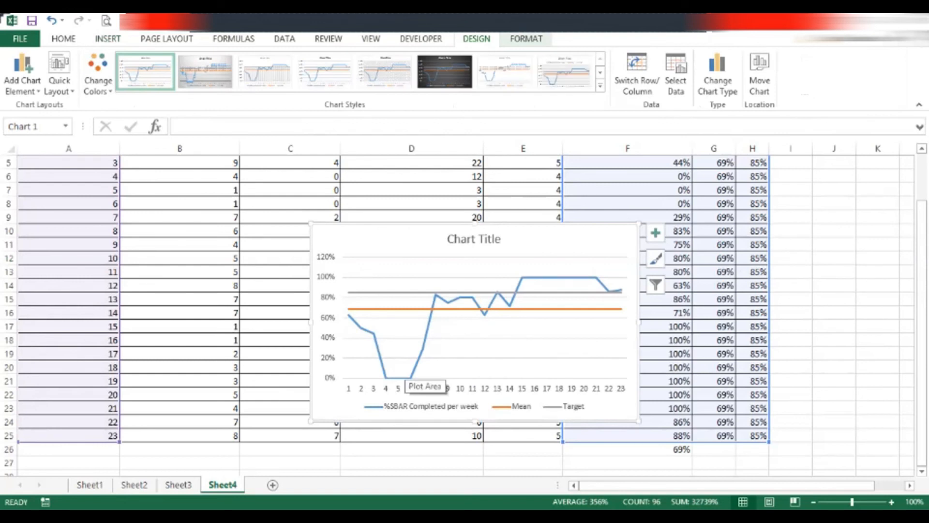
Annotate the line chart with the text "QIP STARTED" and an arrow about 1.67 cm high pointing to the week 6 data point
click(107, 39)
click(761, 72)
mouse_move(376, 320)
mouse_down()
mouse_move(404, 337)
mouse_move(410, 377)
mouse_up()
text(QIP STARTED)
key(Escape)
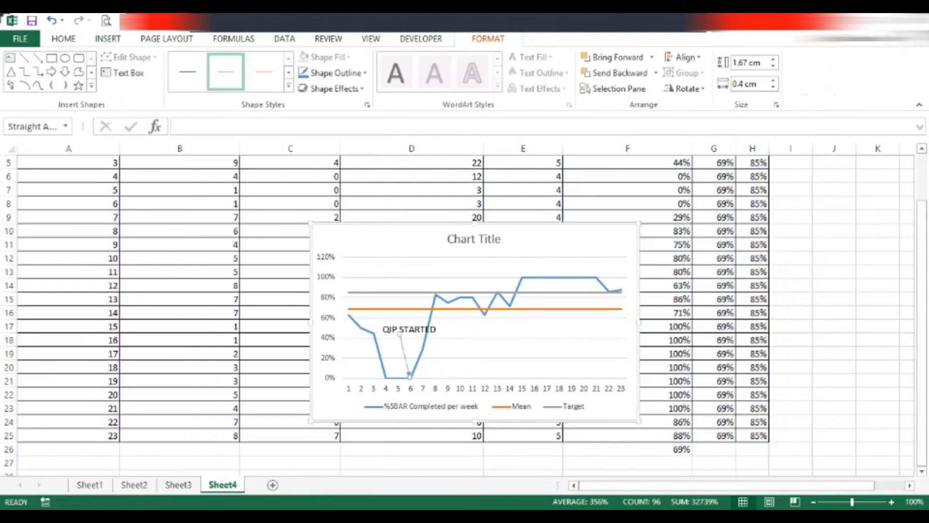
Apply a black line style to the annotation arrow and retitle the chart "SBAR ADOPTION BY GP"
click(181, 76)
click(543, 339)
triple_click(474, 238)
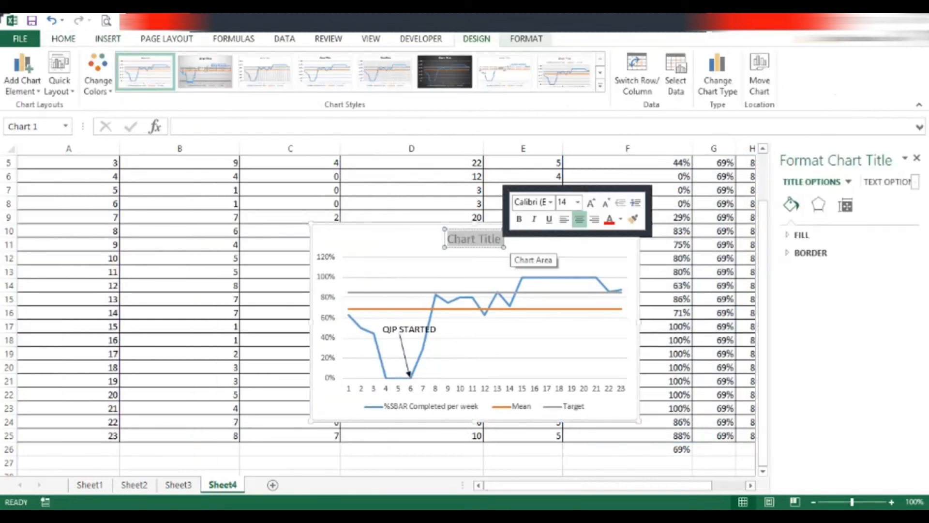
text(SBAR ADOPTION BY GP)
click(512, 261)
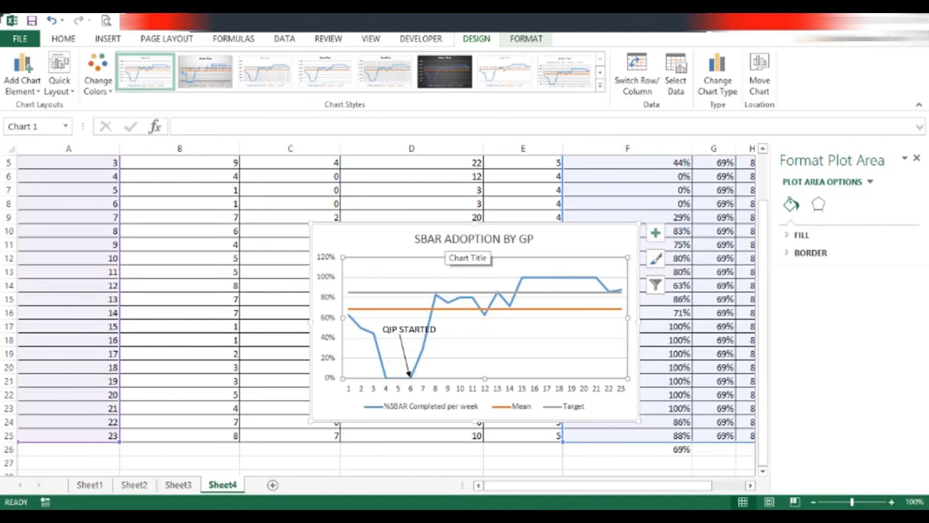
Try placing the chart title at the chart's upper-right corner and undo the move
click(451, 240)
drag(450, 240, 551, 235)
click(628, 190)
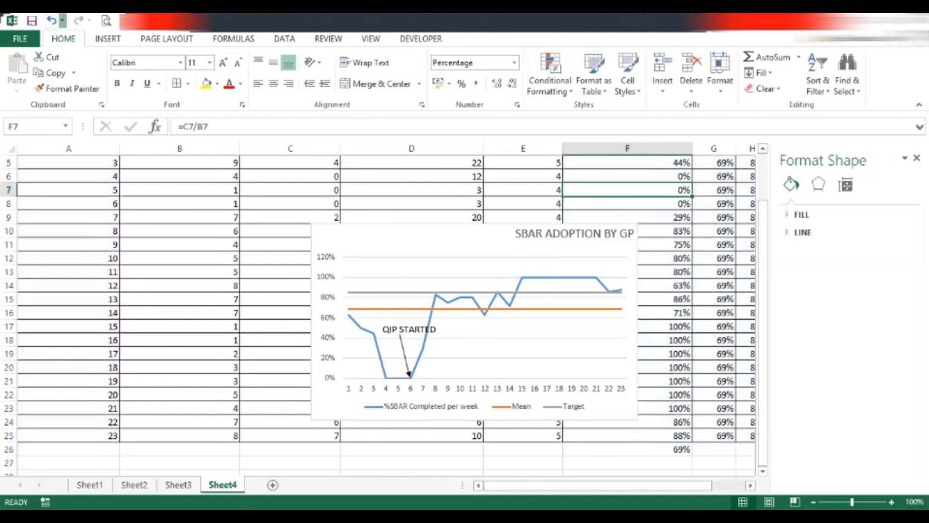
click(51, 21)
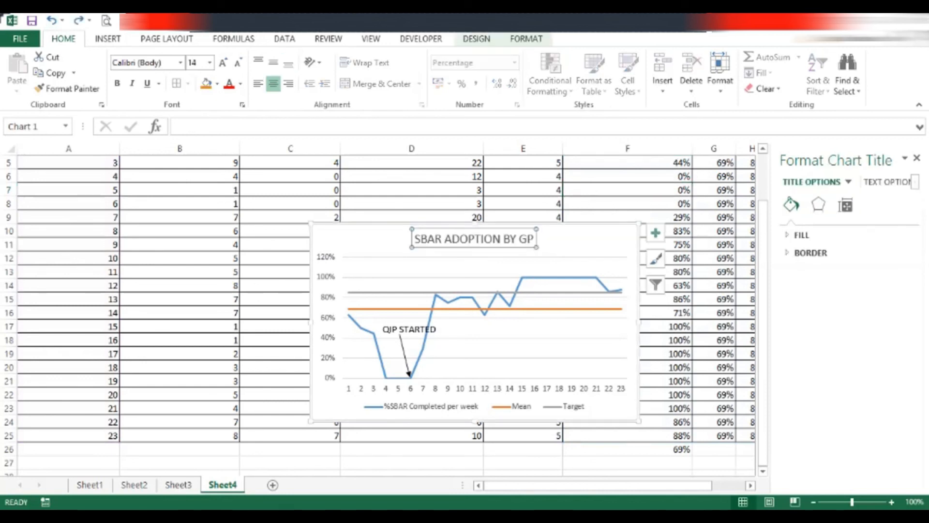
click(290, 204)
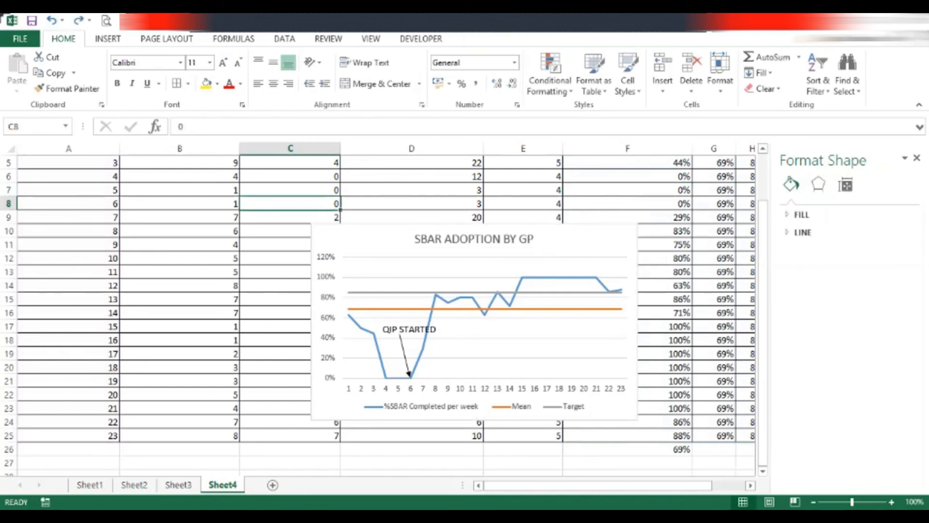
Move the SBAR adoption chart off the table to just beyond column H and close the formatting pane
drag(368, 239, 679, 278)
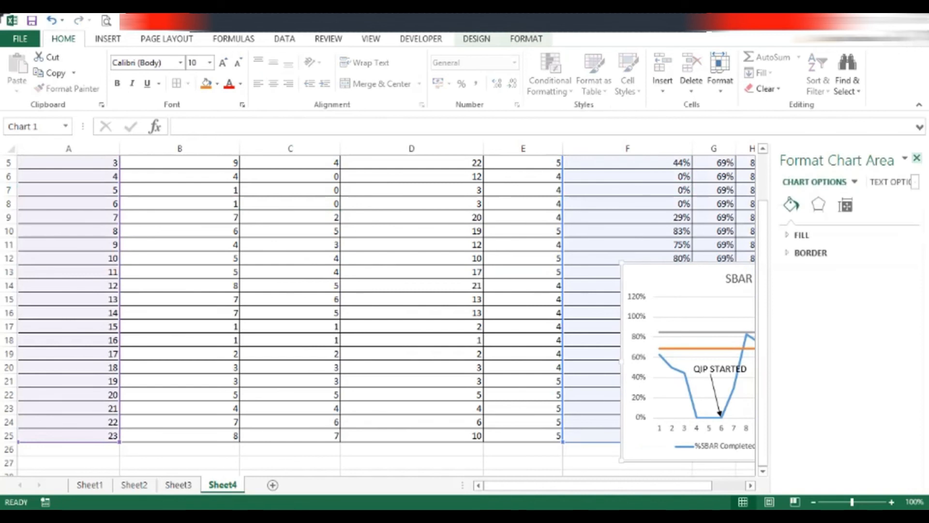
click(917, 158)
drag(679, 278, 825, 231)
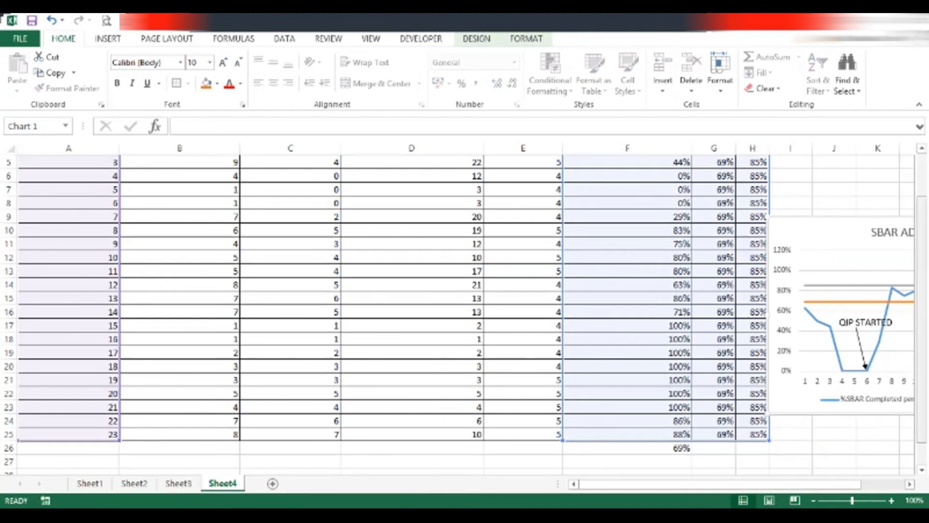
Insert a line chart of NO OF REFERRAL PER WEEK (B2:B25) and TIME SPENT DURING HANDOVER (D2:D25)
scroll(472, 314, up, 2)
drag(180, 176, 180, 434)
click(179, 435)
scroll(180, 339, up, 2)
scroll(179, 339, up, 2)
ctrl+click(412, 175)
drag(412, 176, 412, 434)
click(108, 39)
click(448, 73)
click(455, 110)
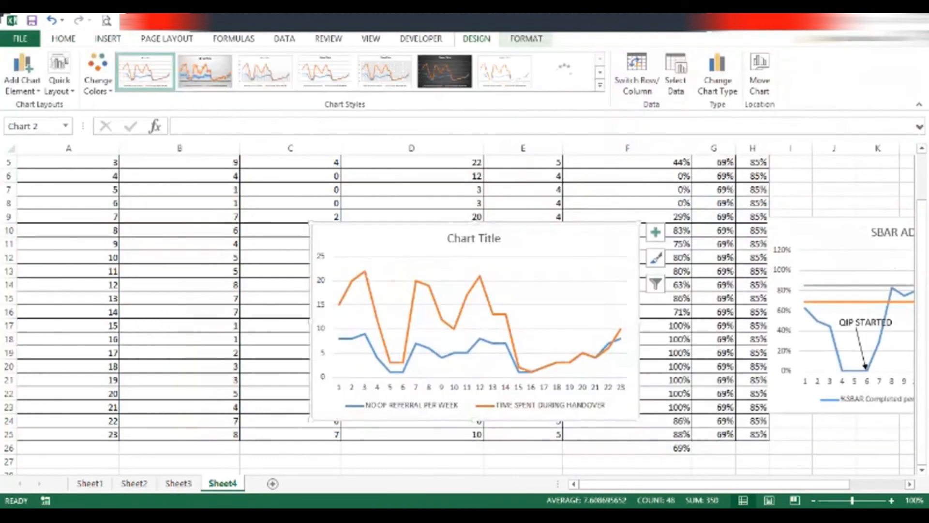
Arrange the two charts side by side over the table, with the new referral and handover chart before the SBAR adoption chart
drag(412, 235, 155, 177)
drag(818, 234, 471, 184)
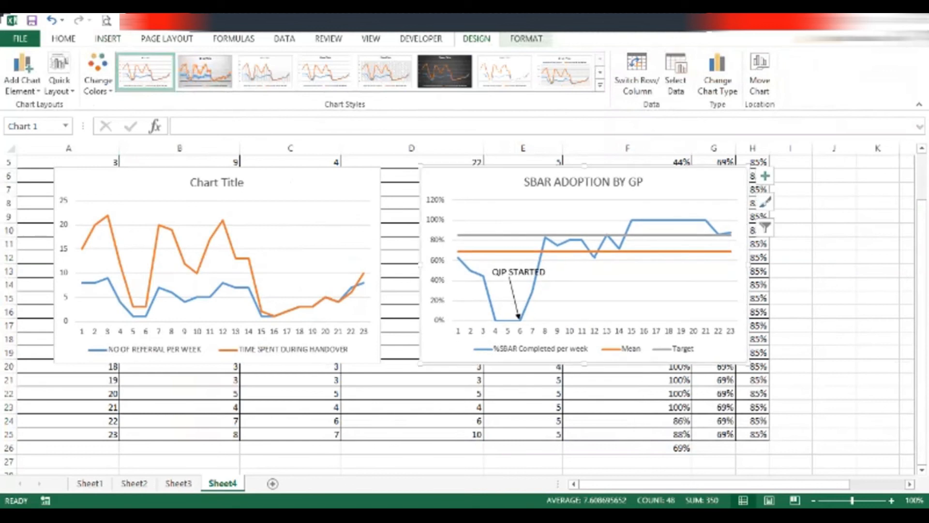